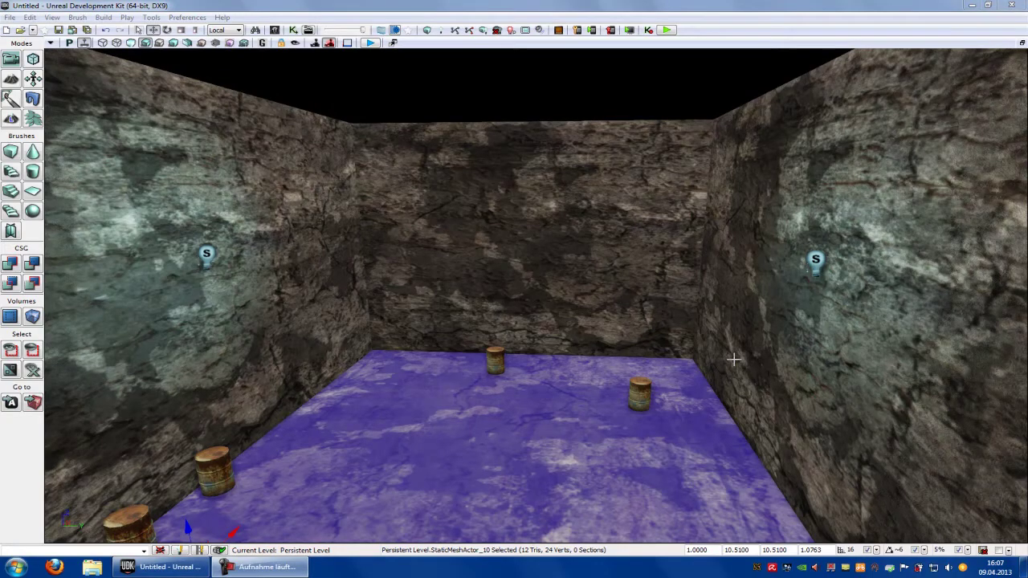
Move the red builder brush from beside the level so that it encloses the whole stone room
right_click_drag(715, 306, 783, 334)
key("d")
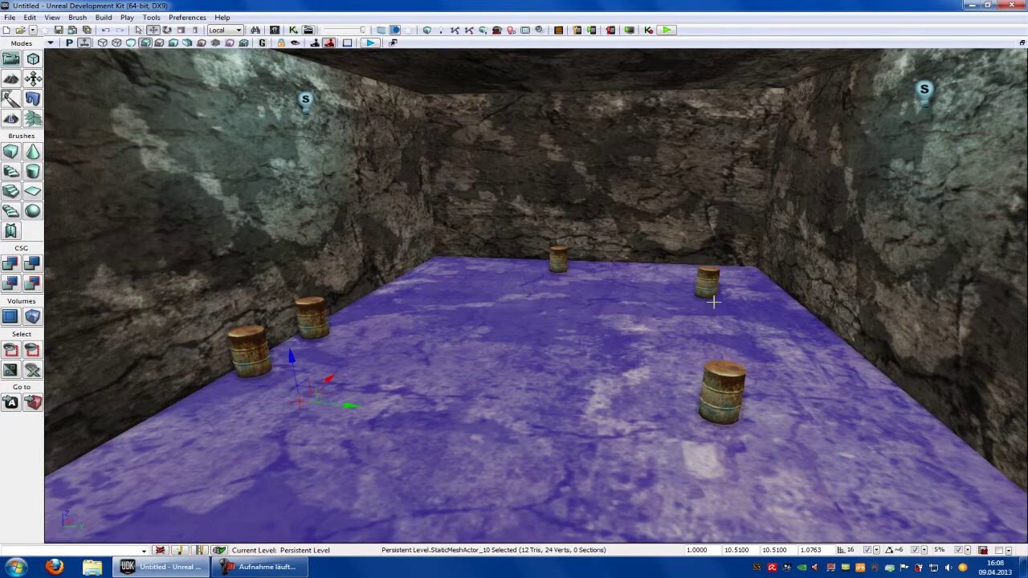
right_click_drag(723, 320, 1026, 475)
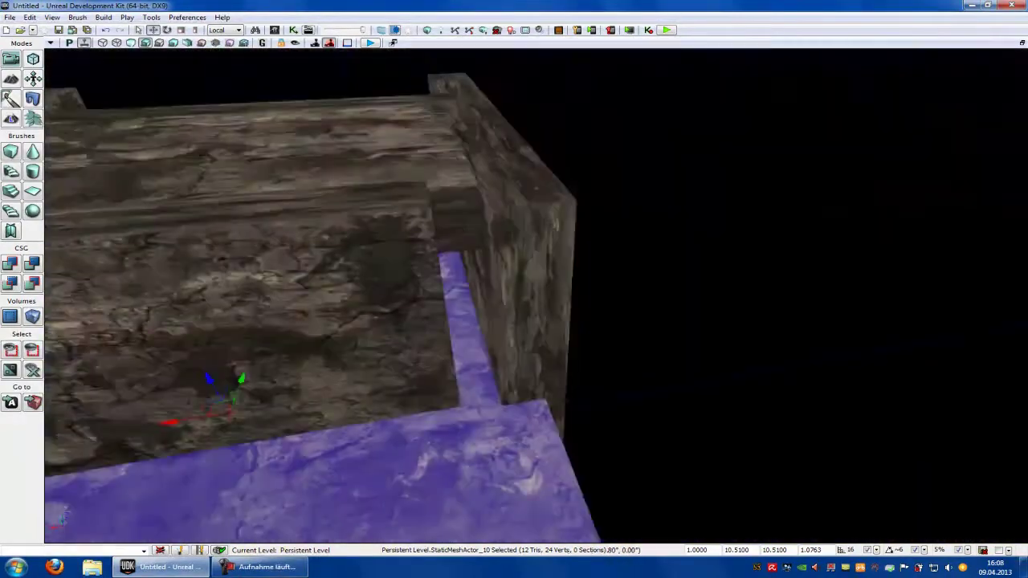
right_click_drag(579, 410, 782, 153)
left_click(754, 174)
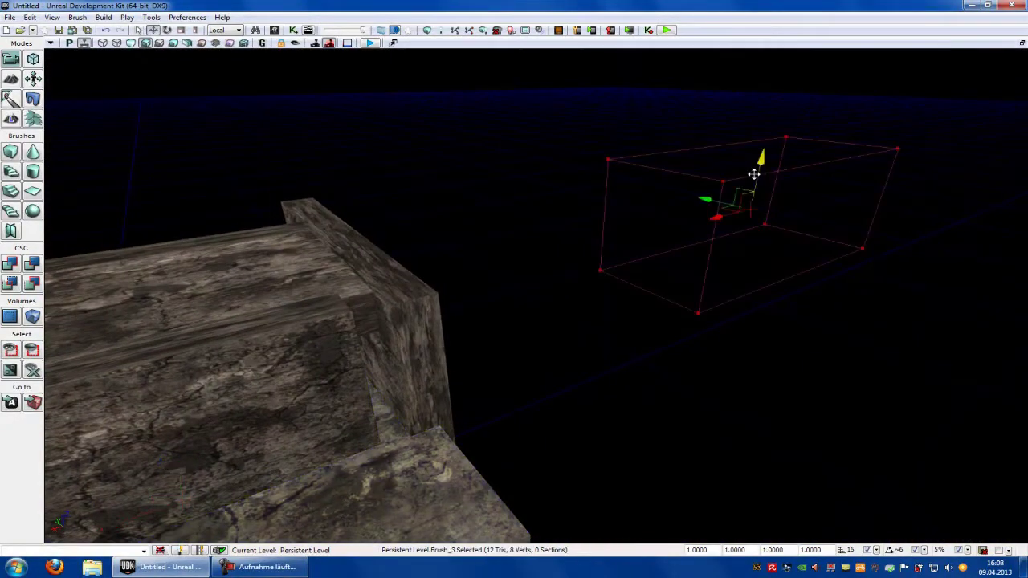
mouse_move(753, 174)
left_mouse_down()
mouse_move(734, 206)
mouse_move(260, 374)
mouse_move(367, 372)
left_mouse_up()
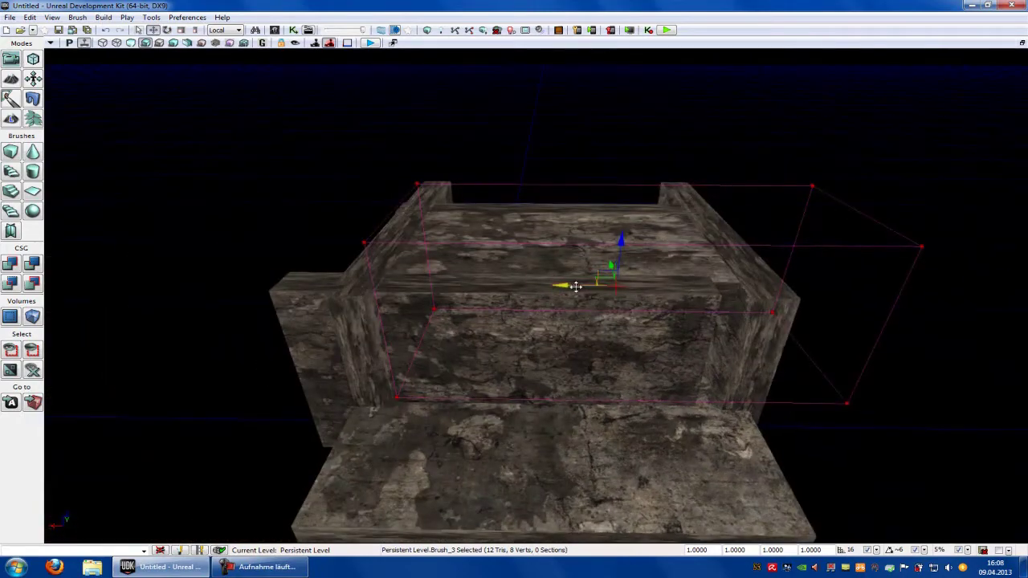
left_click_drag(573, 287, 495, 291)
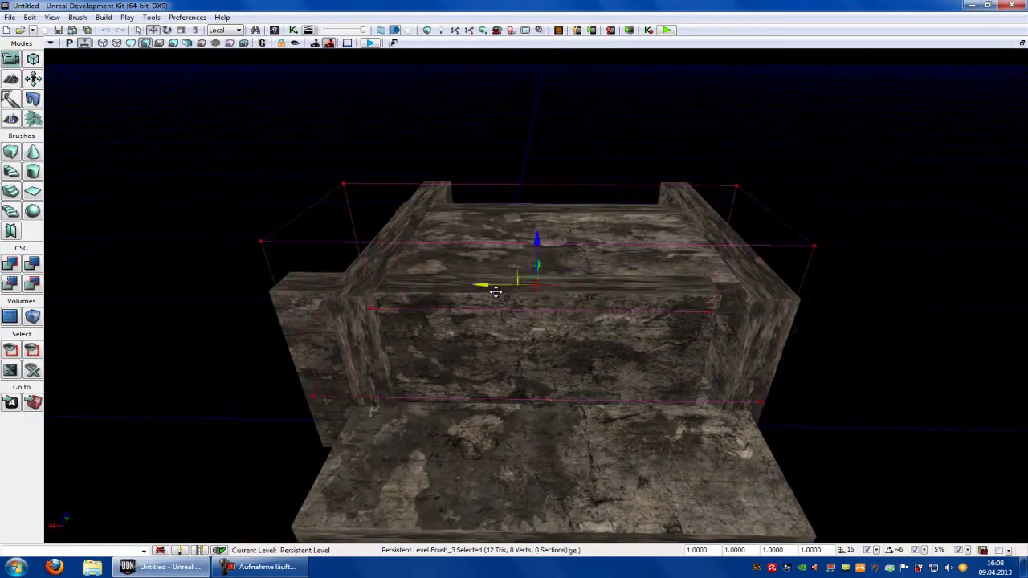
right_click_drag(519, 303, 495, 291)
Add a PostProcessVolume from the builder brush around the room and move the builder brush away from it
left_click(36, 317)
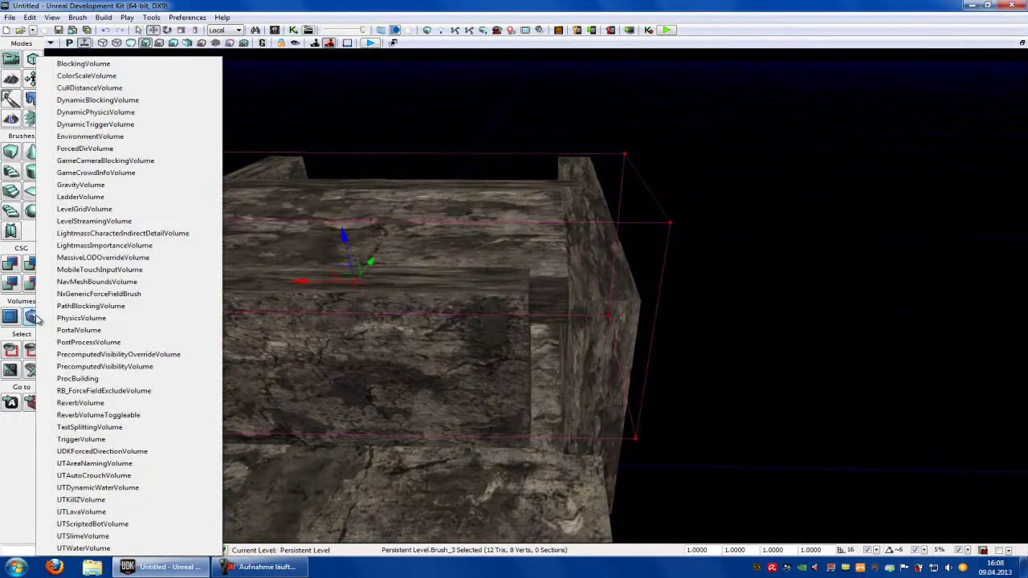
left_click(115, 343)
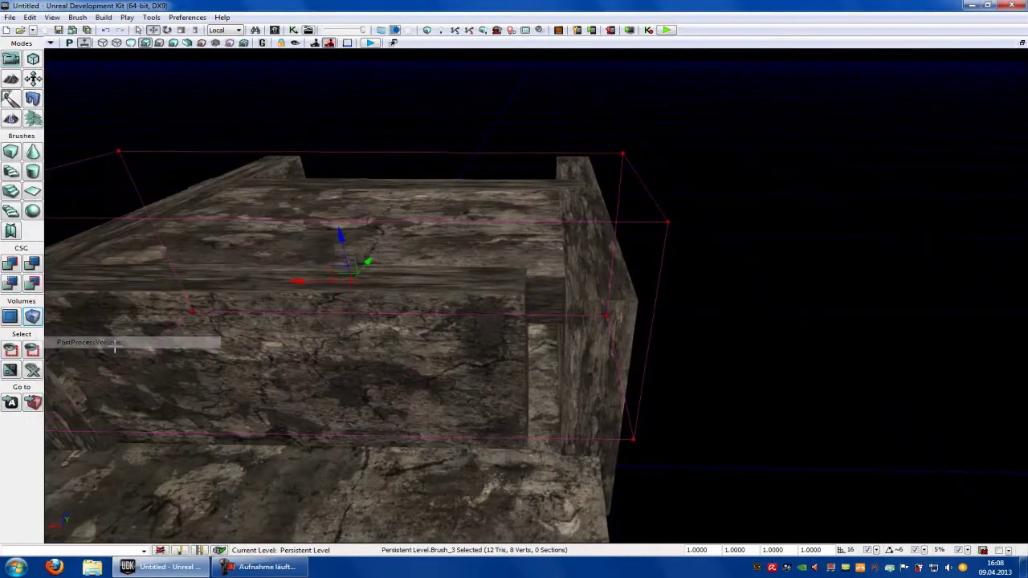
right_click_drag(461, 338, 393, 337)
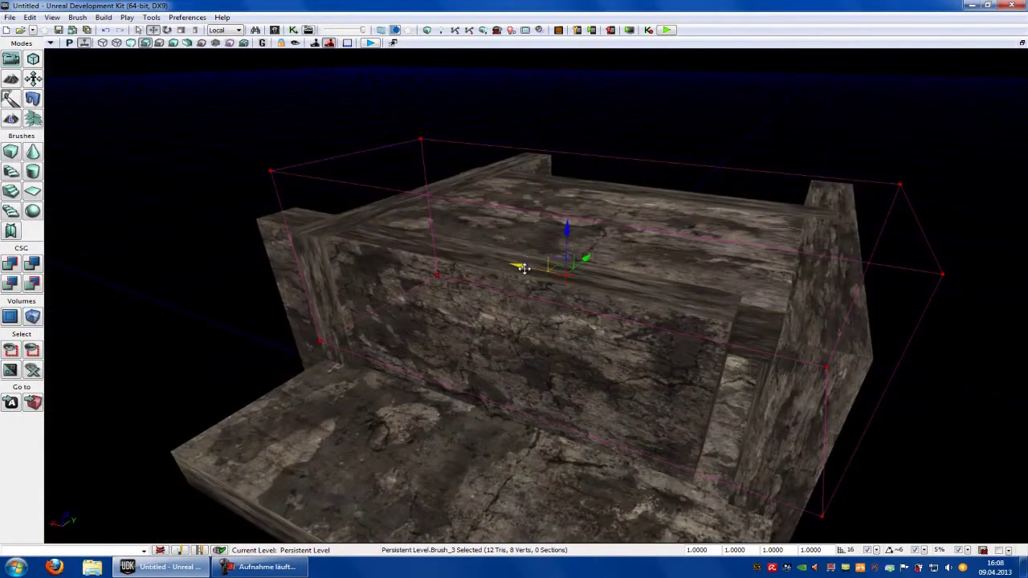
left_click_drag(522, 268, 68, 143)
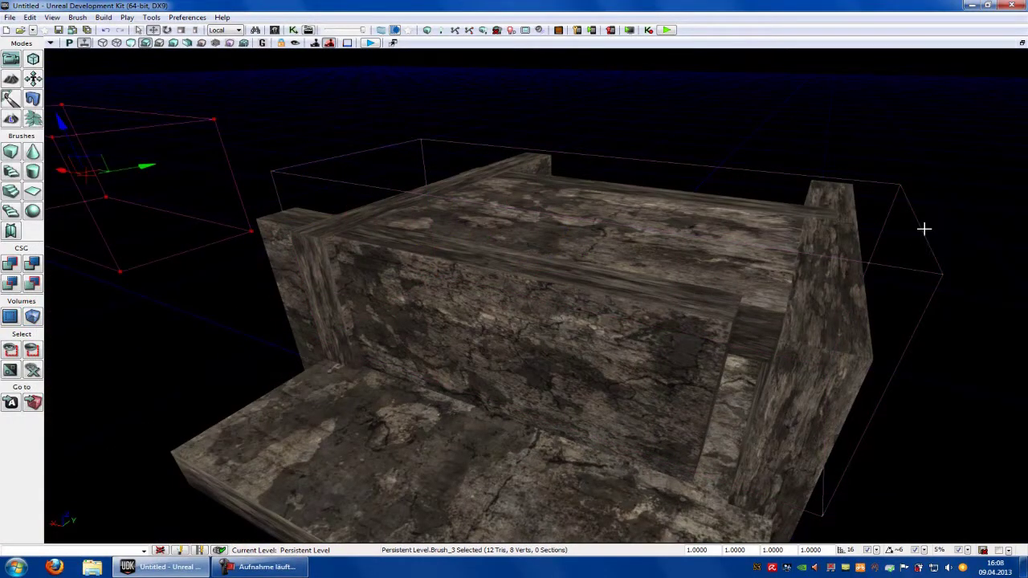
Open the properties of the post process volume around the room and move their window clear of the volume
left_click(923, 233)
key("F4")
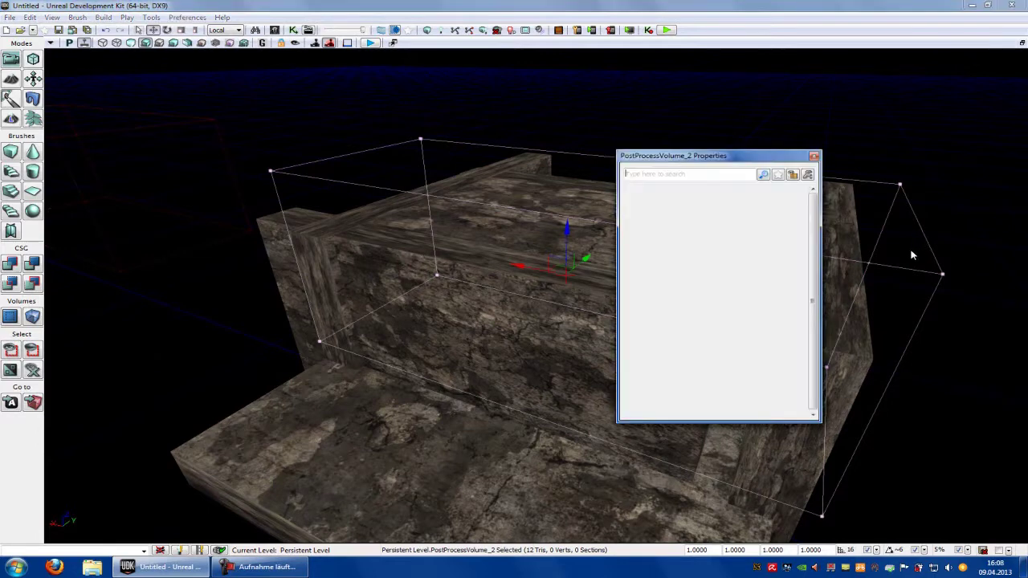
left_click_drag(703, 161, 752, 124)
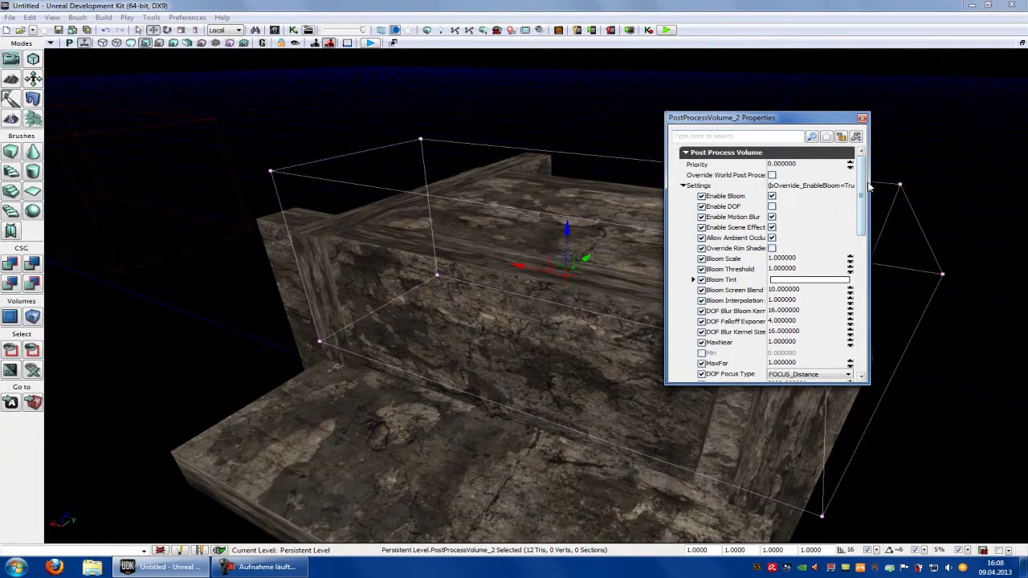
mouse_move(861, 186)
left_mouse_down()
mouse_move(862, 218)
mouse_move(862, 191)
left_mouse_up()
left_click_drag(803, 120, 332, 159)
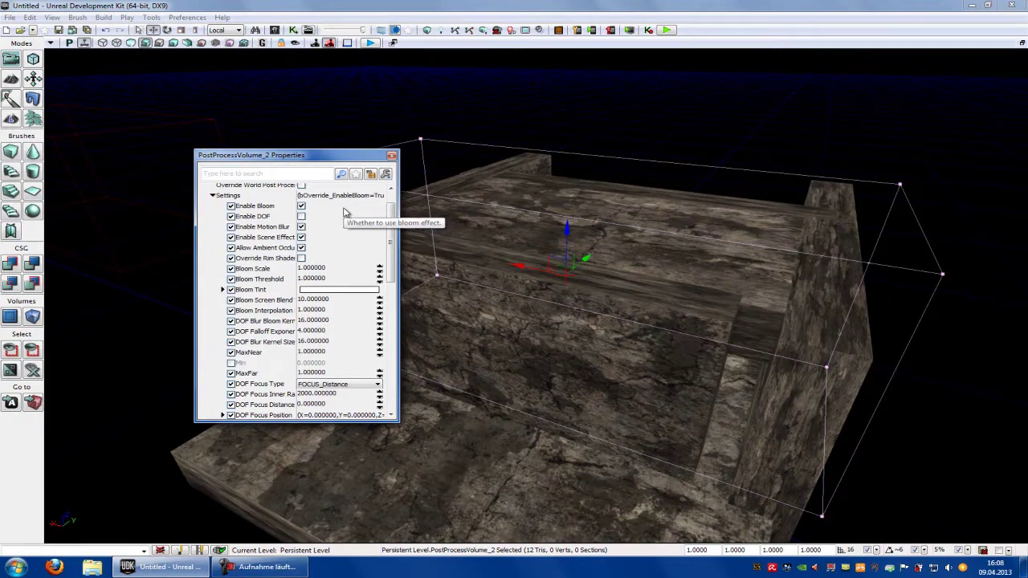
Enable DOF in the post process volume's settings and inspect its effect from inside the room
key("w")
right_click_drag(642, 241, 706, 268)
left_click_drag(706, 267, 642, 259)
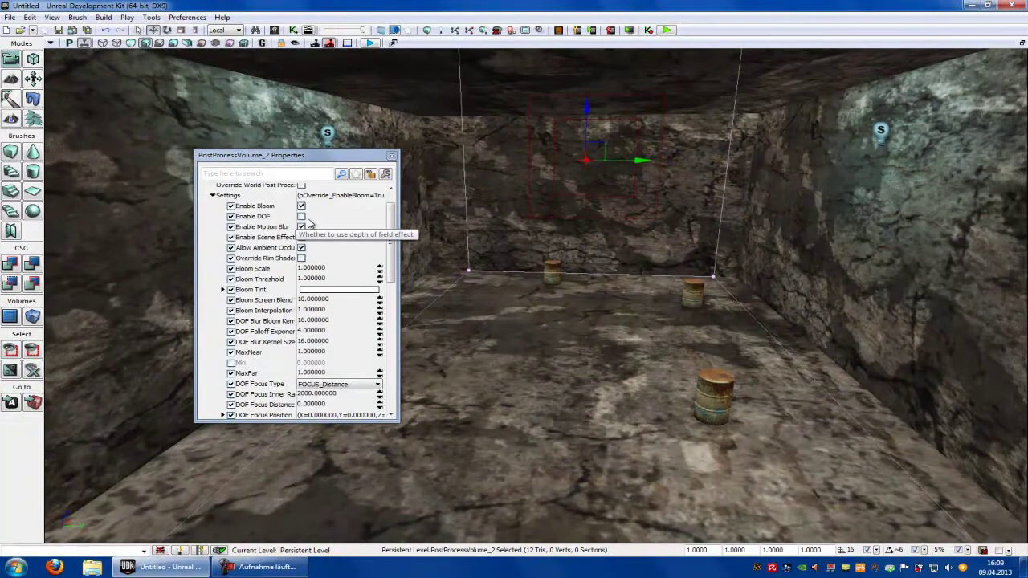
left_click_drag(299, 156, 912, 210)
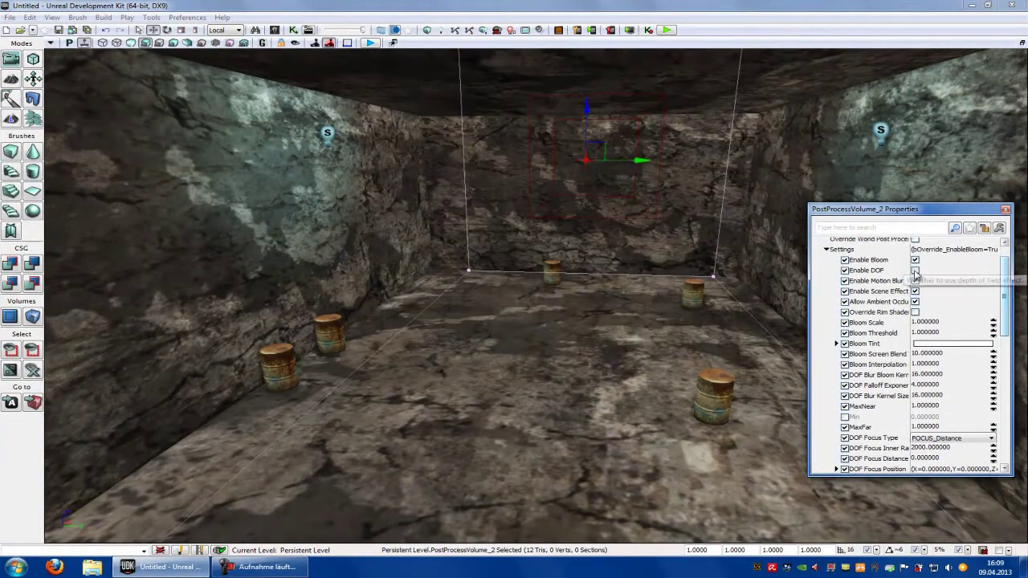
left_click(915, 270)
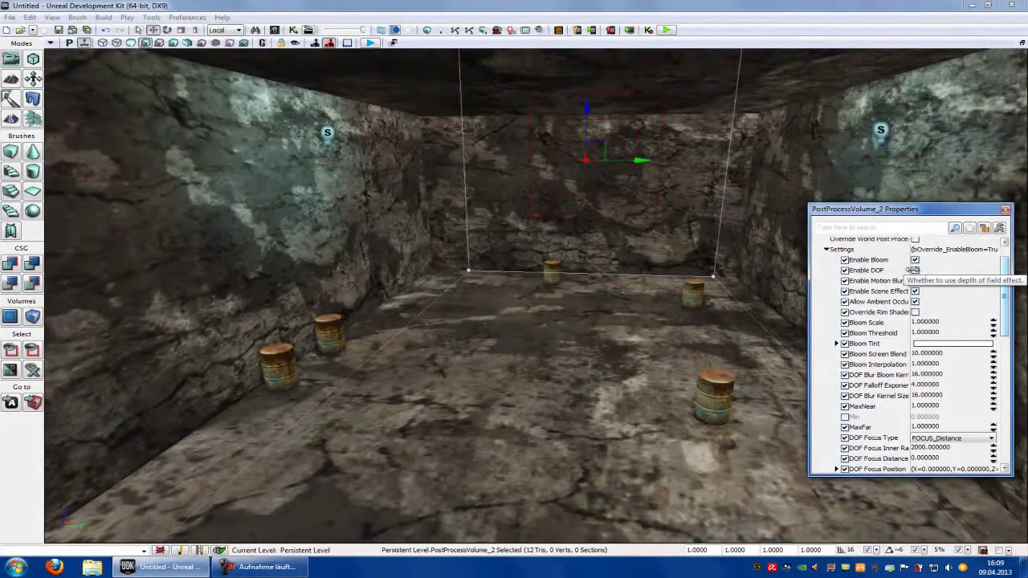
left_click(916, 270)
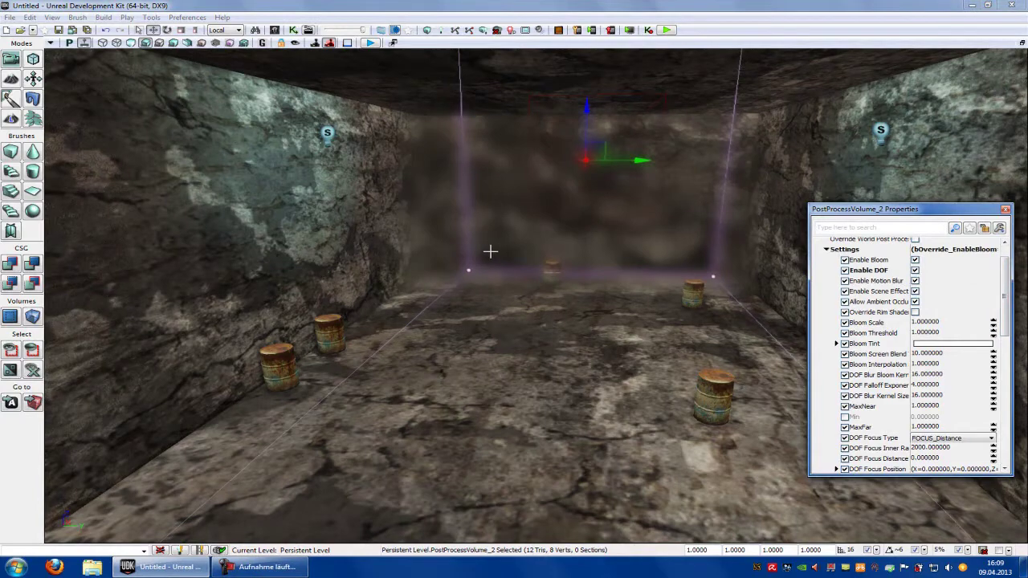
right_click_drag(490, 251, 516, 228)
Set the post process volume's DOF Blur Kernel Size to 60
left_click_drag(847, 213, 733, 167)
left_click_drag(890, 229, 893, 241)
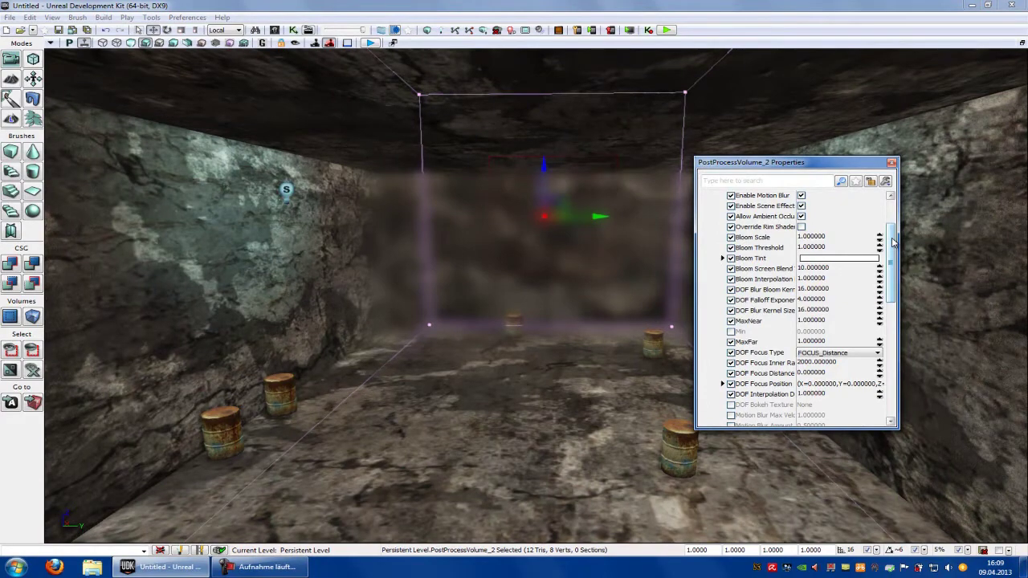
scroll(891, 245, "down", 1)
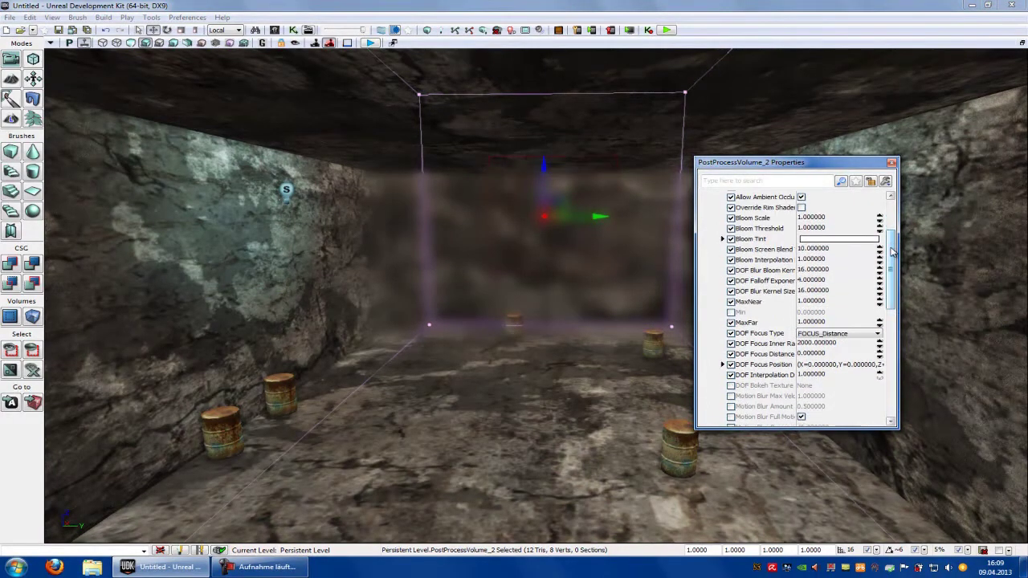
mouse_move(747, 297)
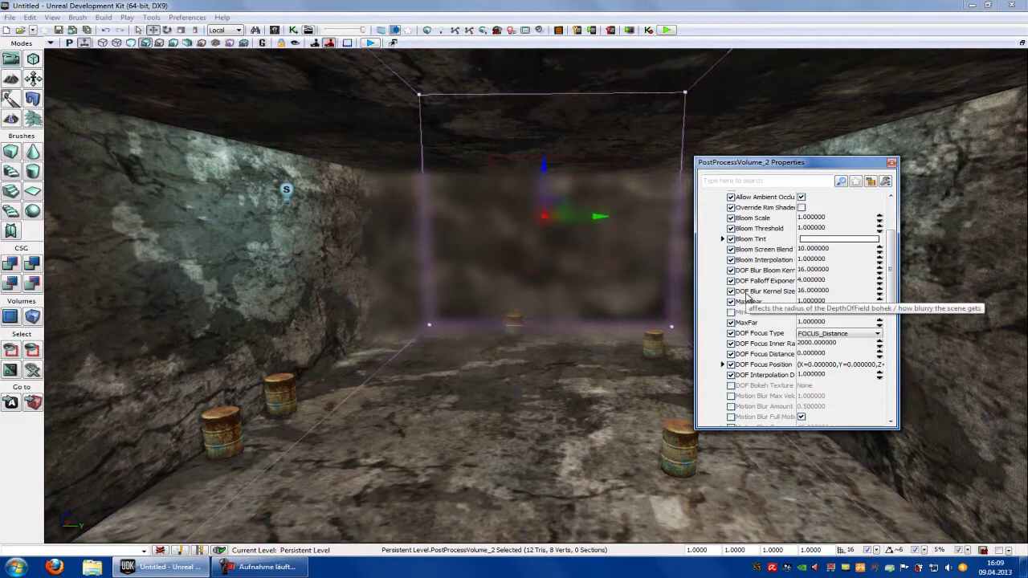
left_click(819, 292)
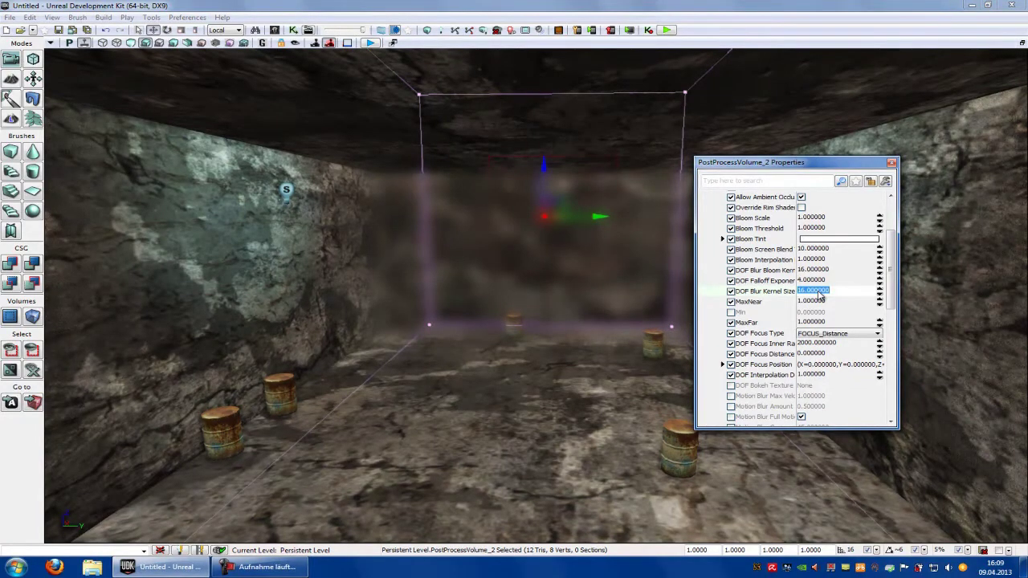
type("60")
key("Return")
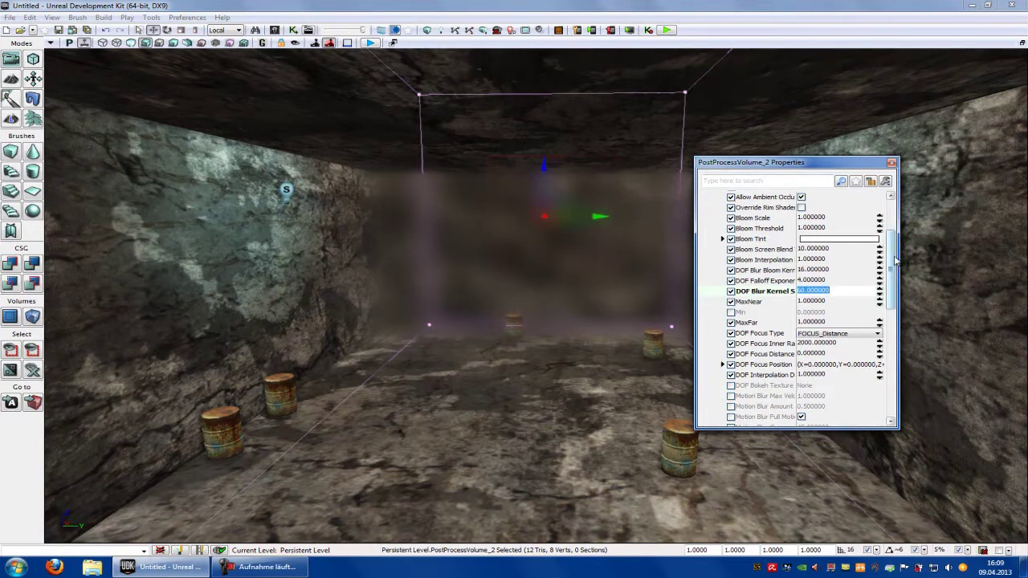
Set the post process volume's DOF Focus Inner Radius to 400
scroll(891, 273, "down", 1)
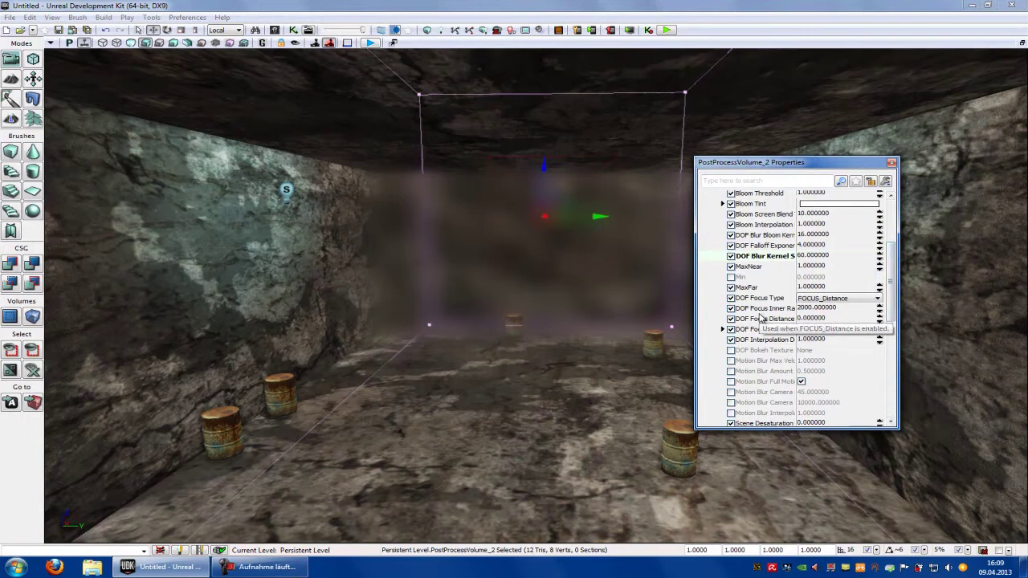
left_click(816, 309)
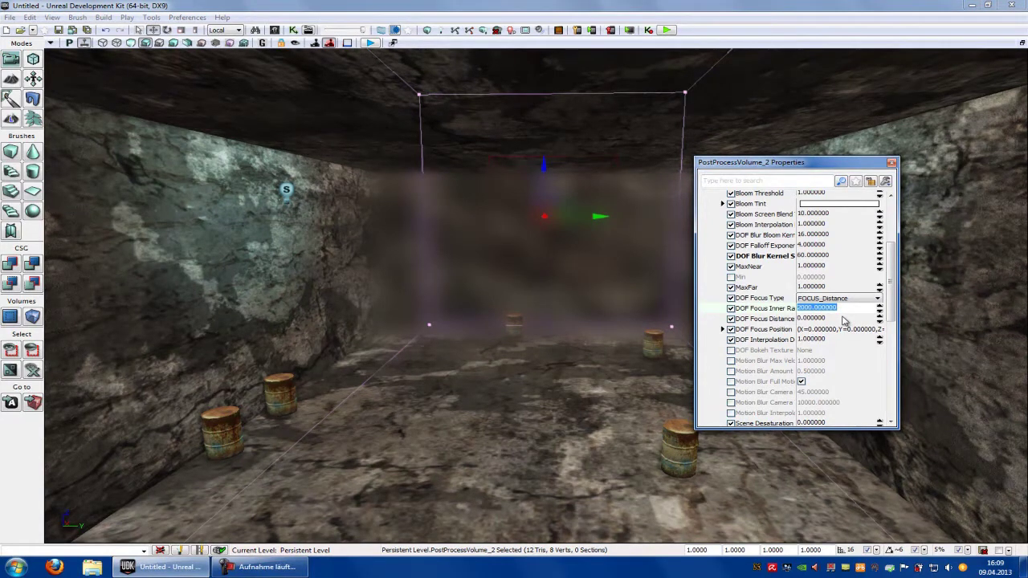
type("400")
key("Return")
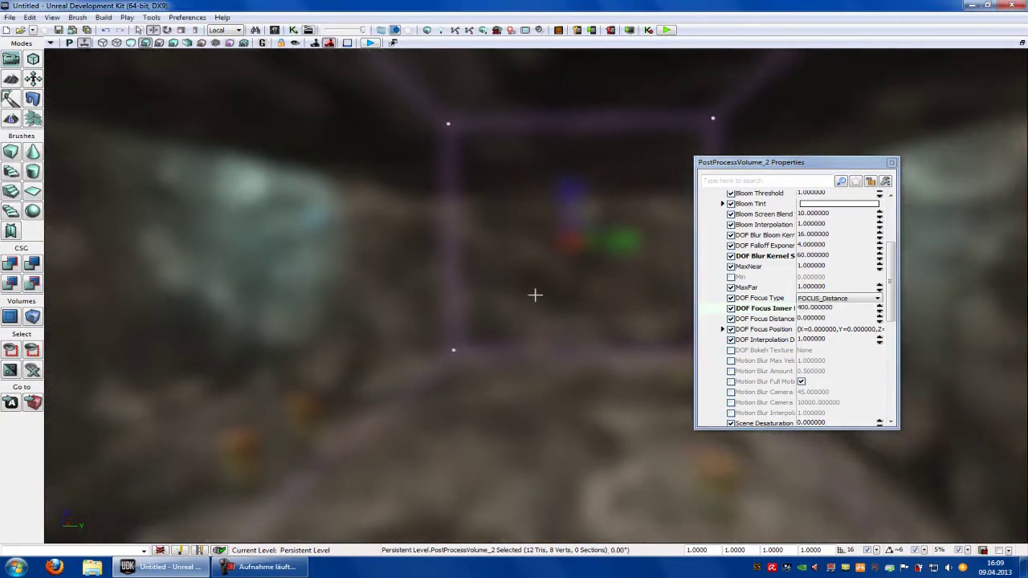
Play-test the level from a point on the room's floor to check the depth of field, and end the preview
right_click_drag(535, 294, 579, 407)
right_click(530, 446)
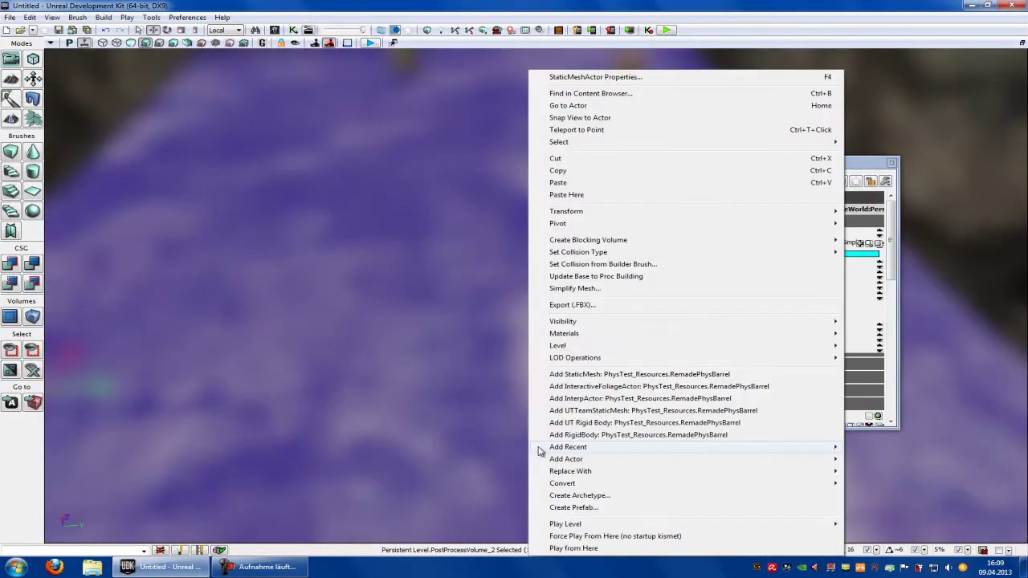
left_click(576, 549)
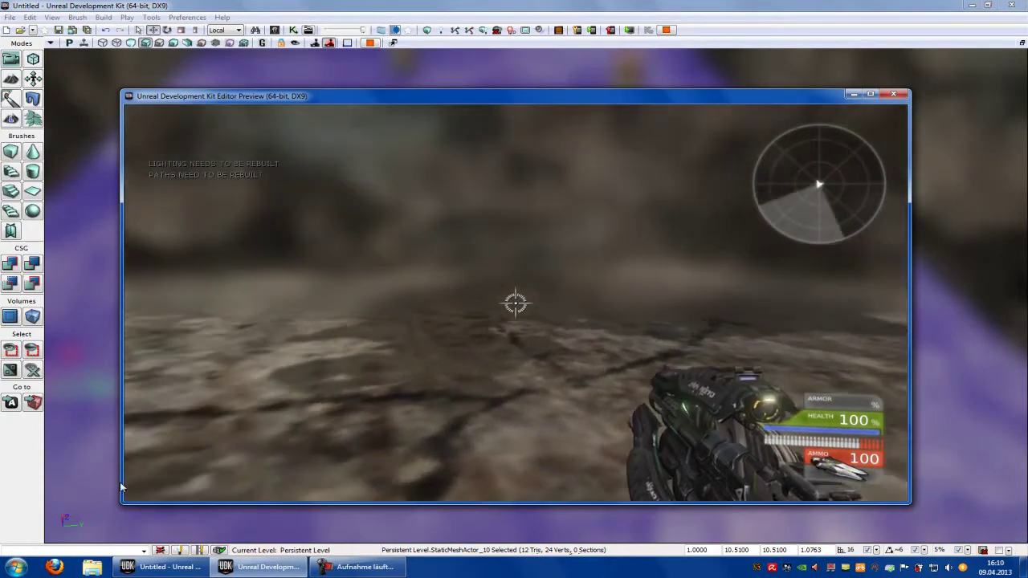
key("Escape")
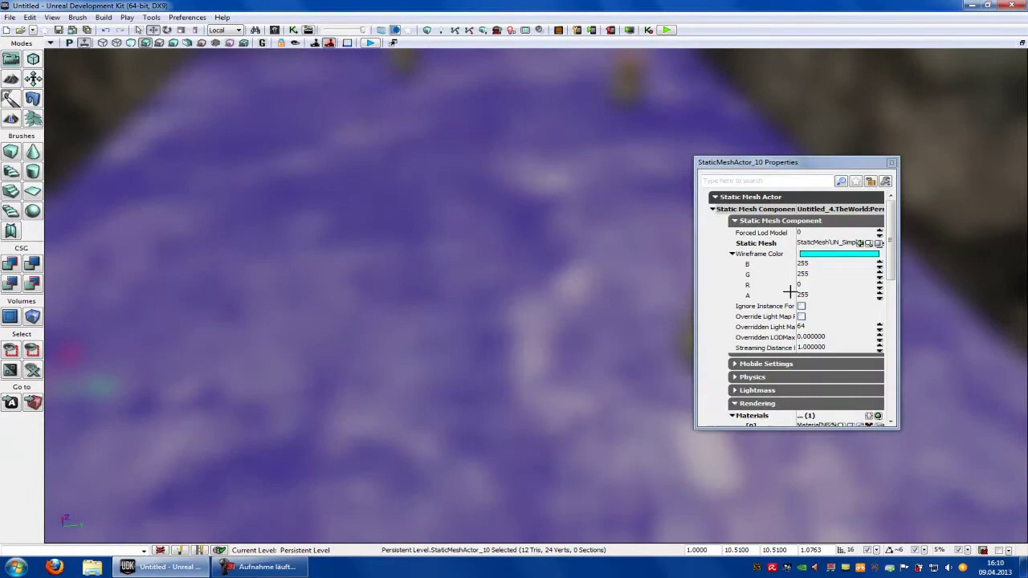
Reselect the post process volume from outside the room and disable its DOF effect
right_click_drag(502, 241, 103, 178)
left_click(440, 122)
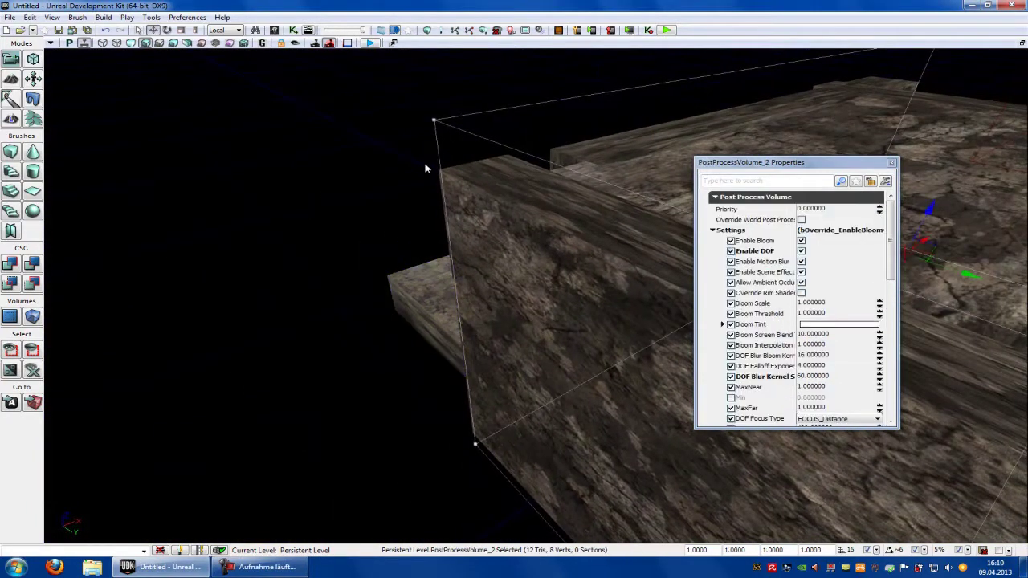
right_click_drag(425, 165, 865, 222)
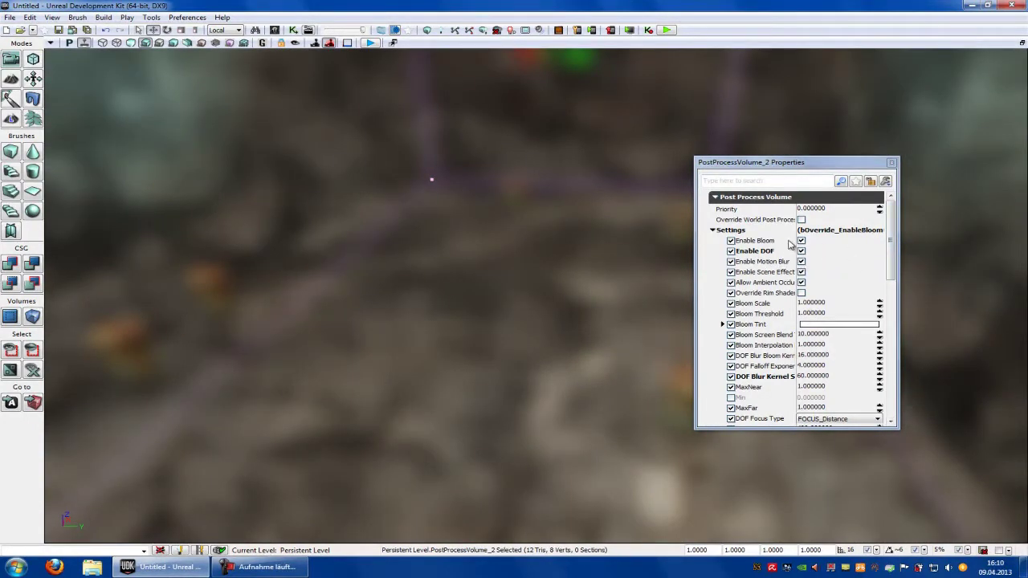
left_click(800, 250)
Set the volume's Scene Desaturation to 1 and inspect the barrels and walls inside the room
left_click_drag(892, 229, 890, 305)
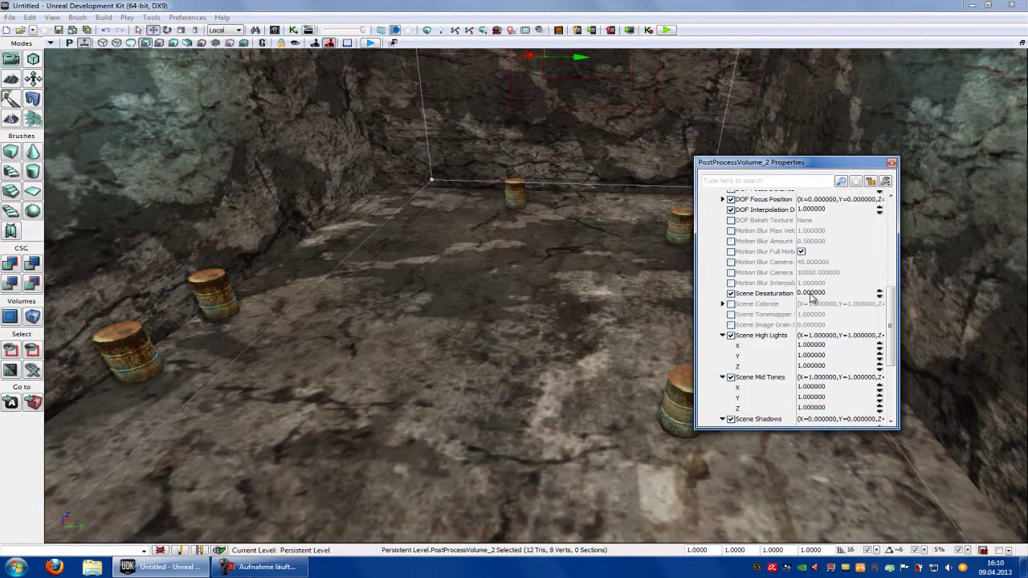
left_click(813, 294)
type("1")
key("Return")
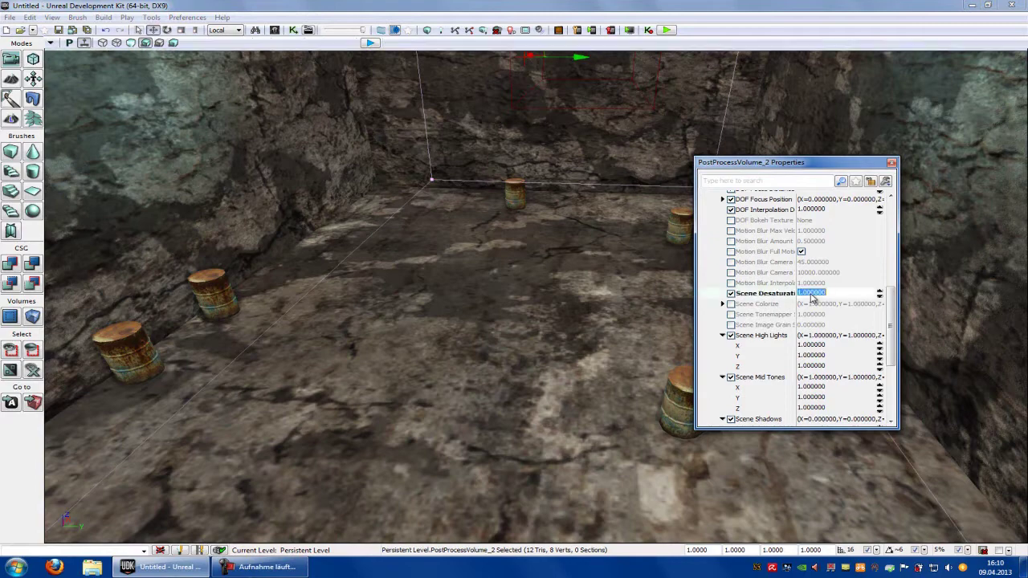
right_click_drag(526, 244, 530, 321)
Set the volume's Scene Desaturation to 0.5
left_click(816, 294)
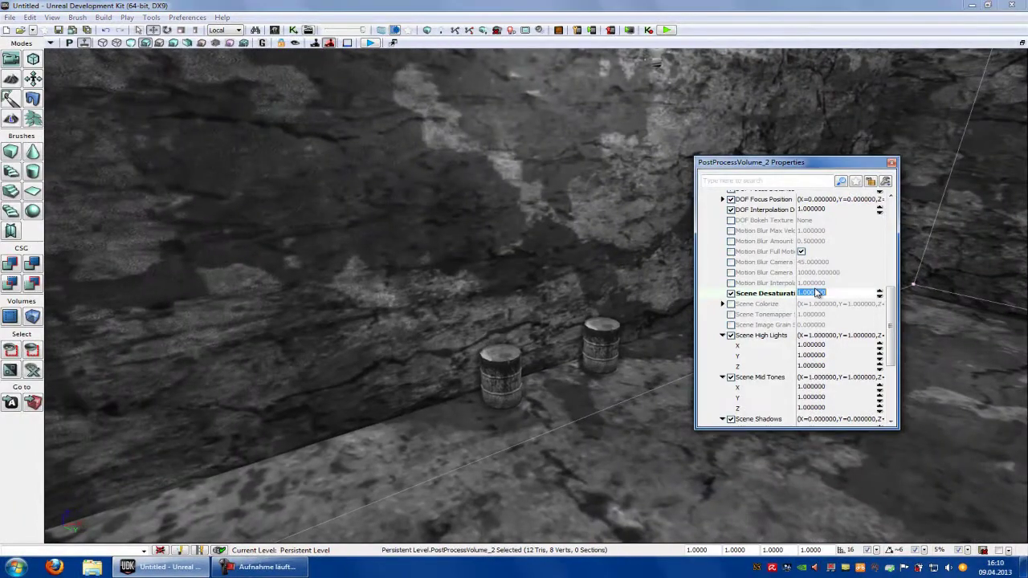
type("0.5")
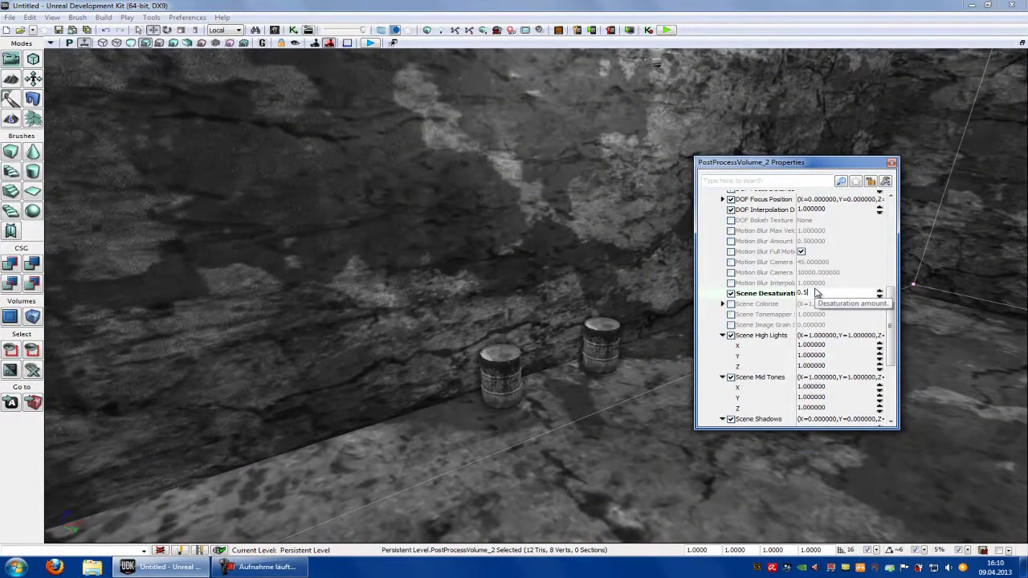
key("Return")
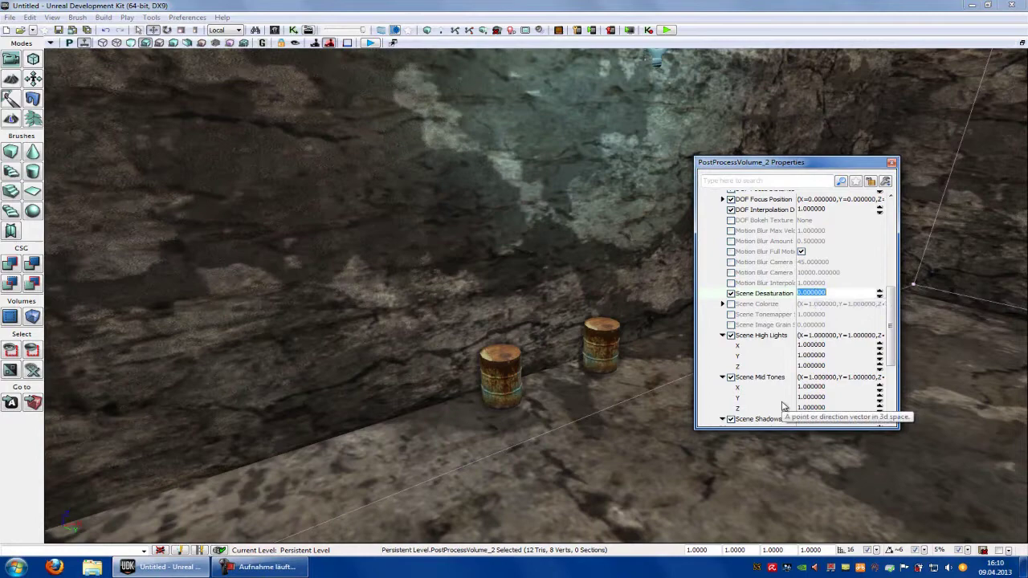
type("0.5")
key("Return")
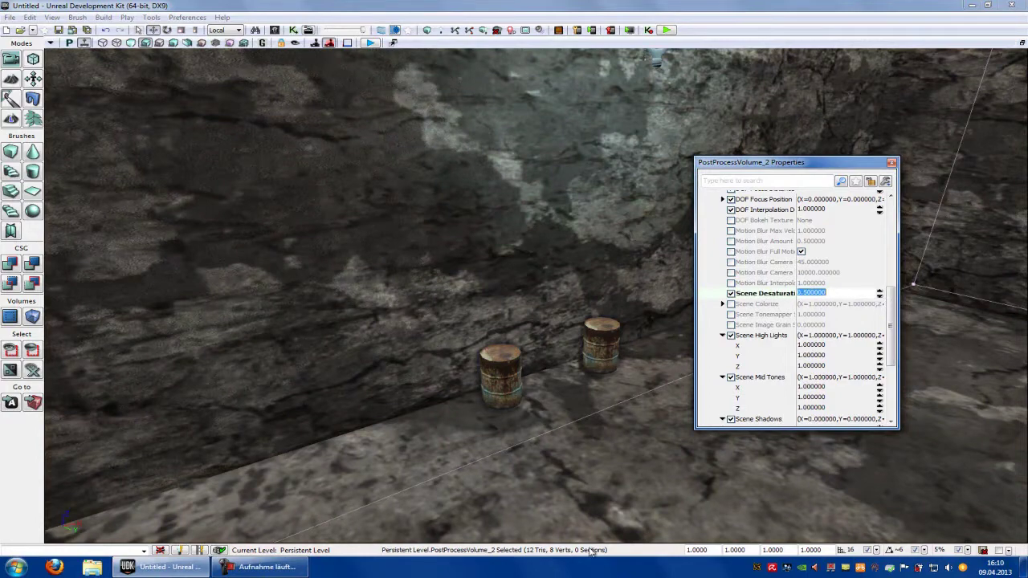
Inspect the room's barrels and walls and reset the volume's Scene Desaturation to 0
right_click_drag(446, 415, 679, 379)
scroll(678, 383, "down", 3)
scroll(679, 383, "up", 4)
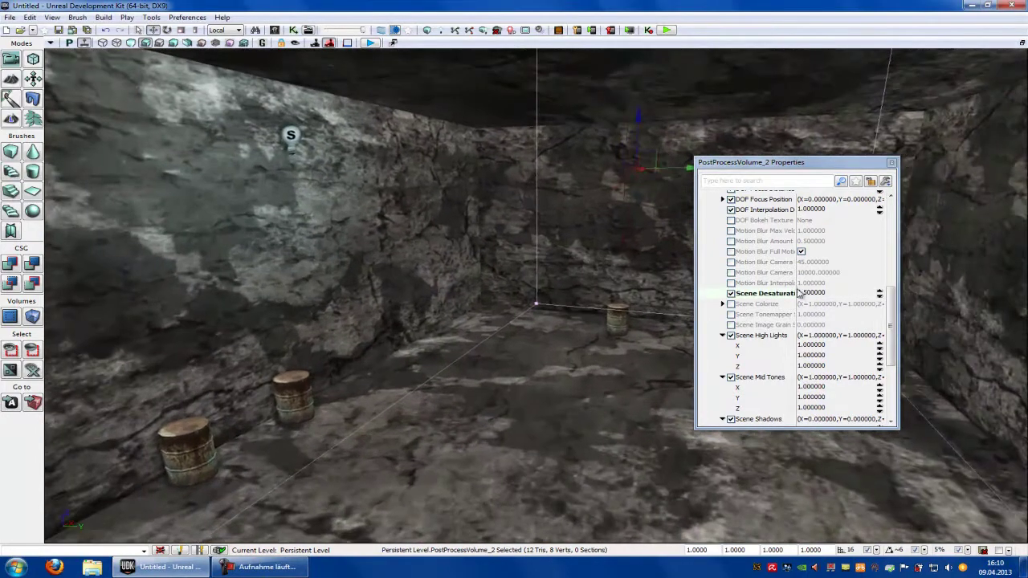
left_click(828, 295)
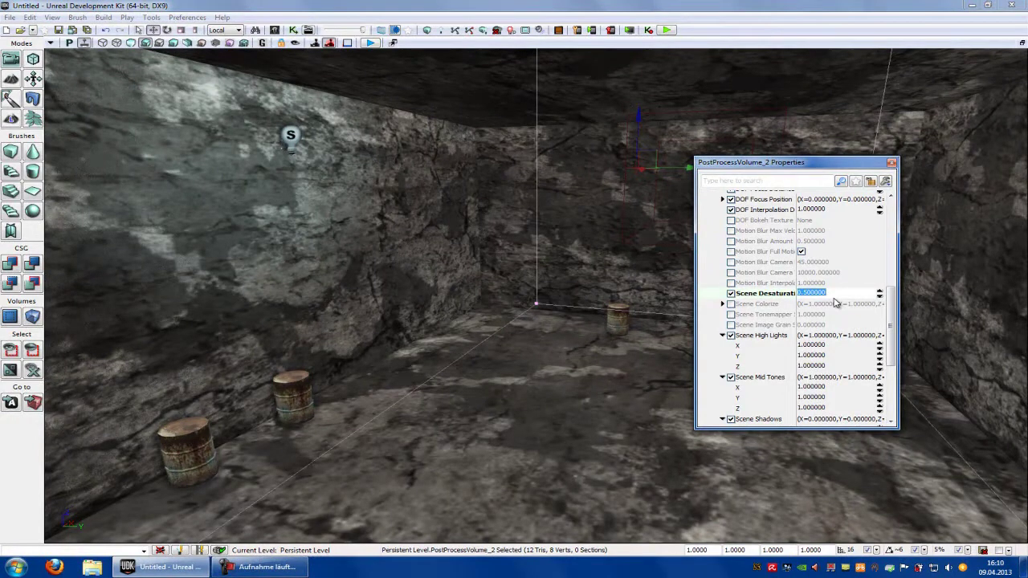
type("1")
key("Return")
Set the volume's Scene High Lights X to 58 and inspect the tinted room
scroll(898, 300, "down", 1)
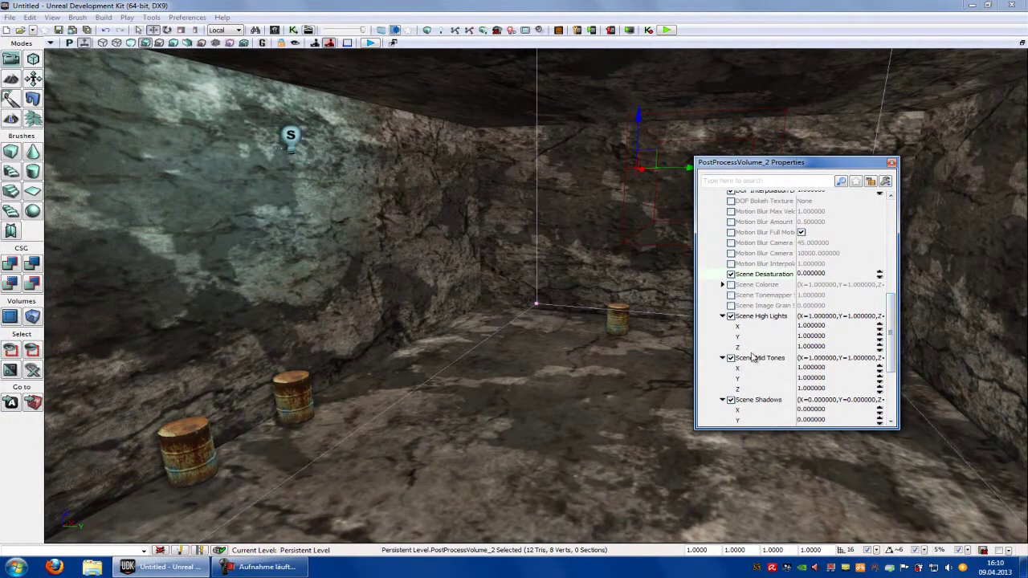
scroll(893, 337, "down", 2)
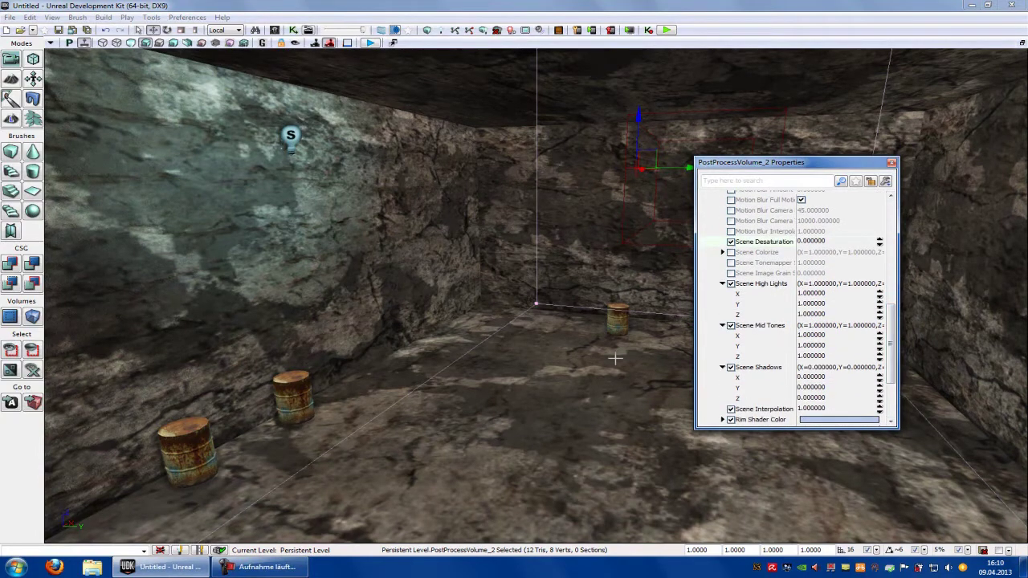
right_click_drag(570, 275, 654, 256)
left_click_drag(713, 313, 634, 307)
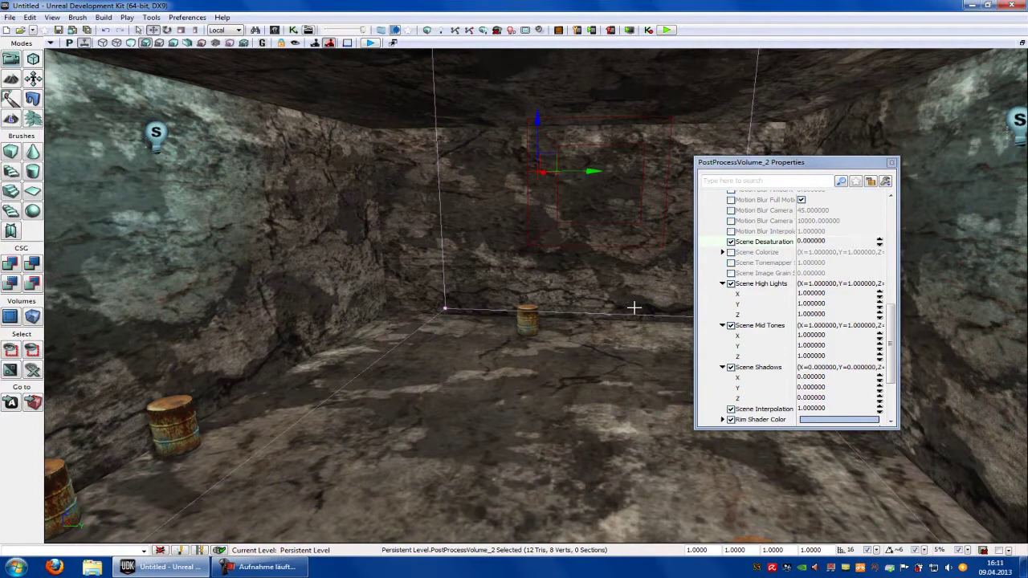
left_click(817, 294)
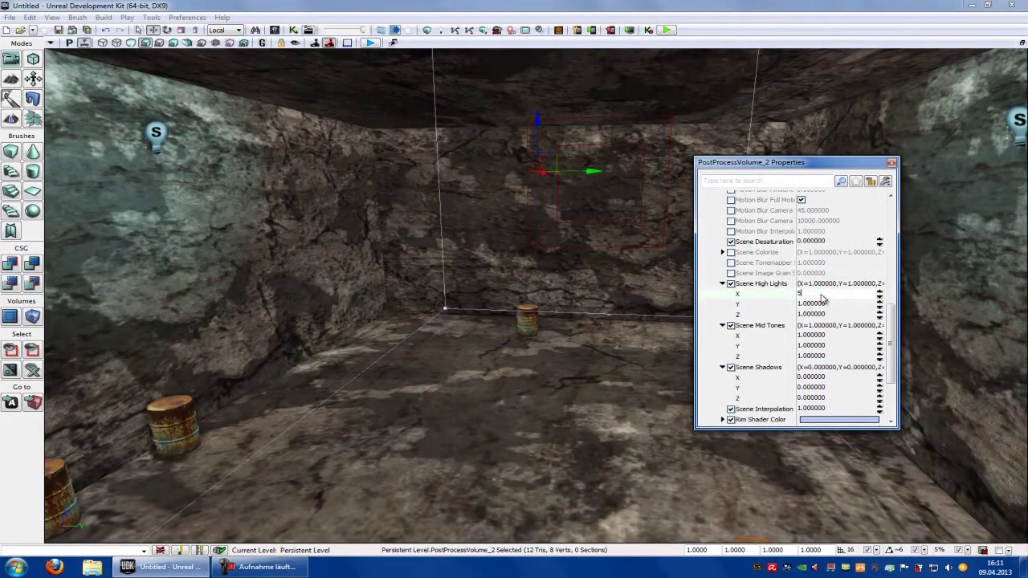
key("Return")
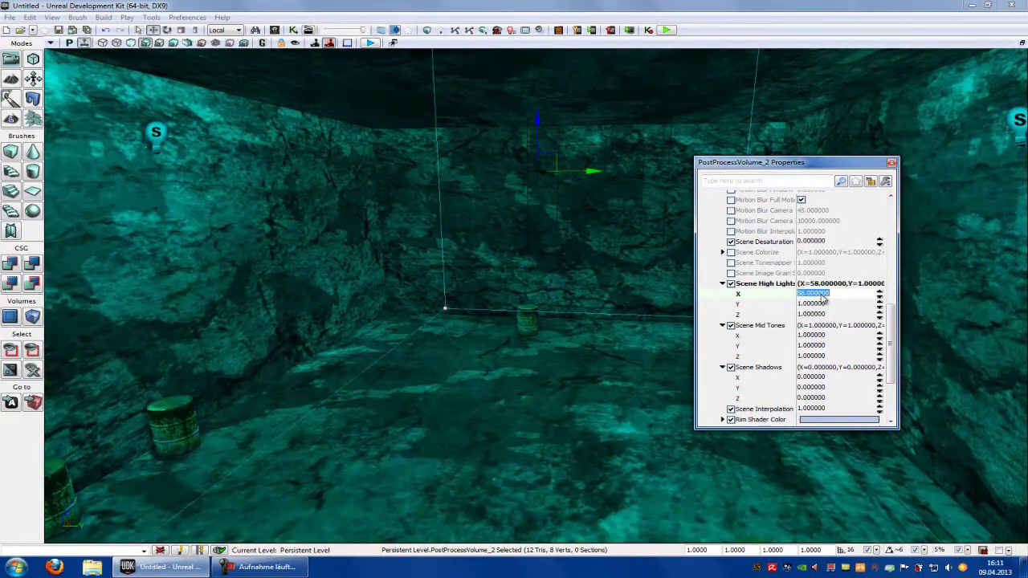
right_click_drag(555, 262, 488, 239)
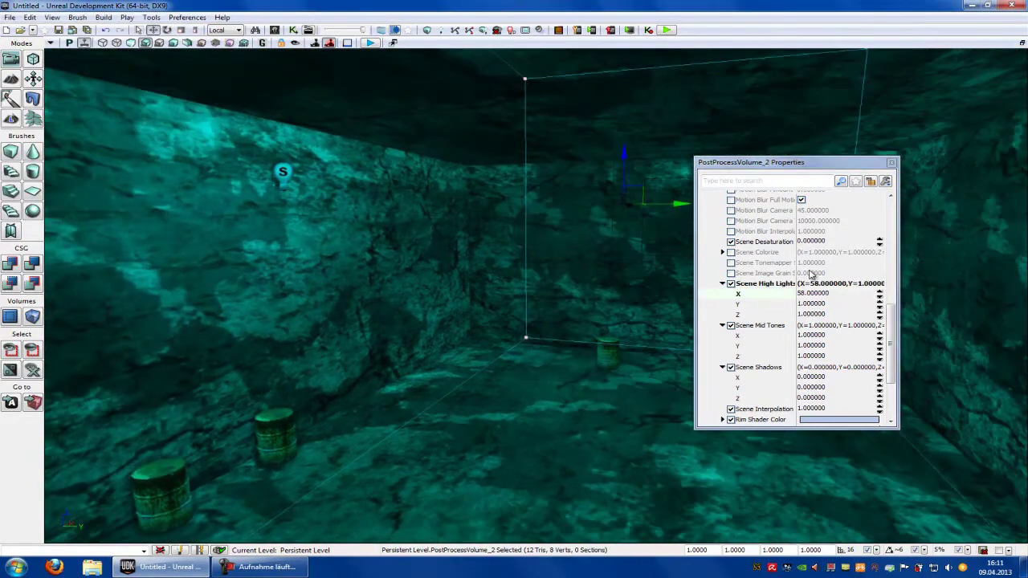
Set the Scene High Lights X to 38 and Y to 34
left_click(822, 292)
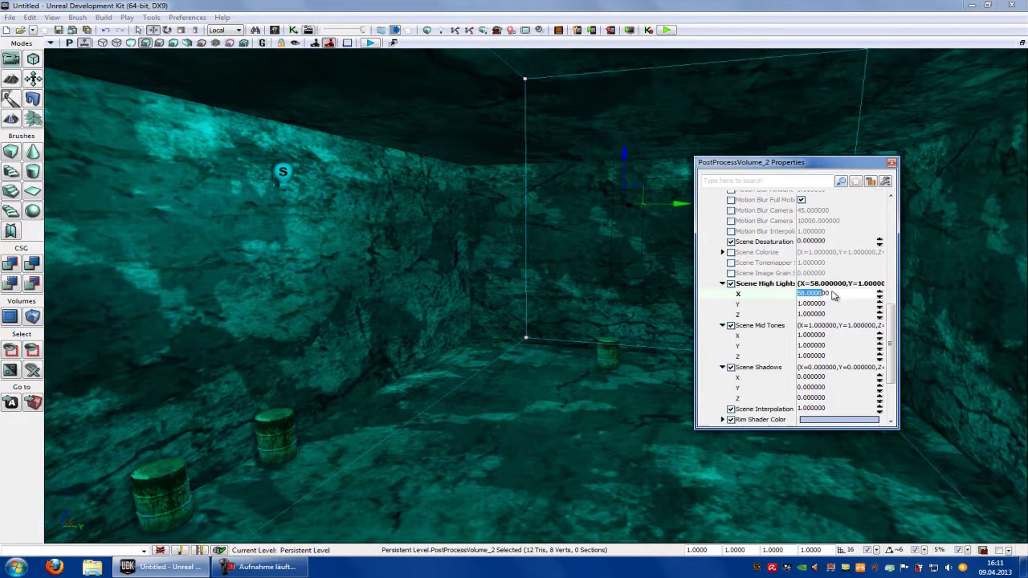
left_click_drag(833, 296, 778, 297)
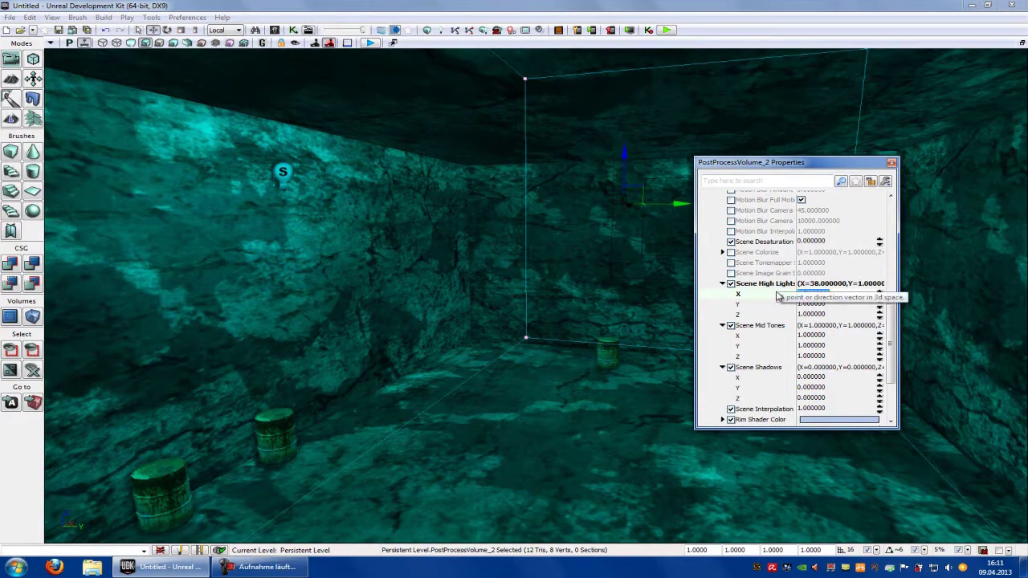
left_click(823, 307)
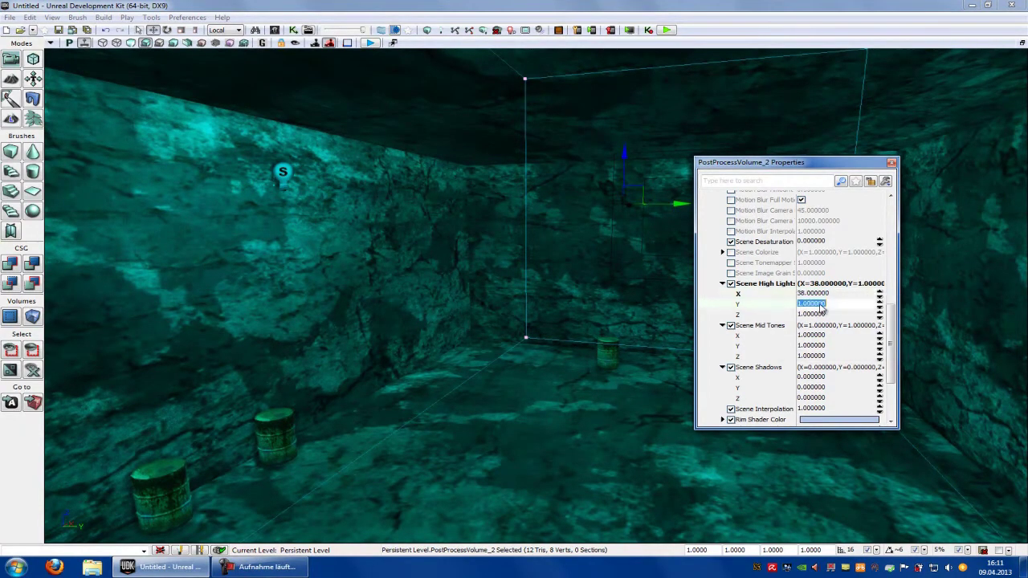
type("34")
key("Return")
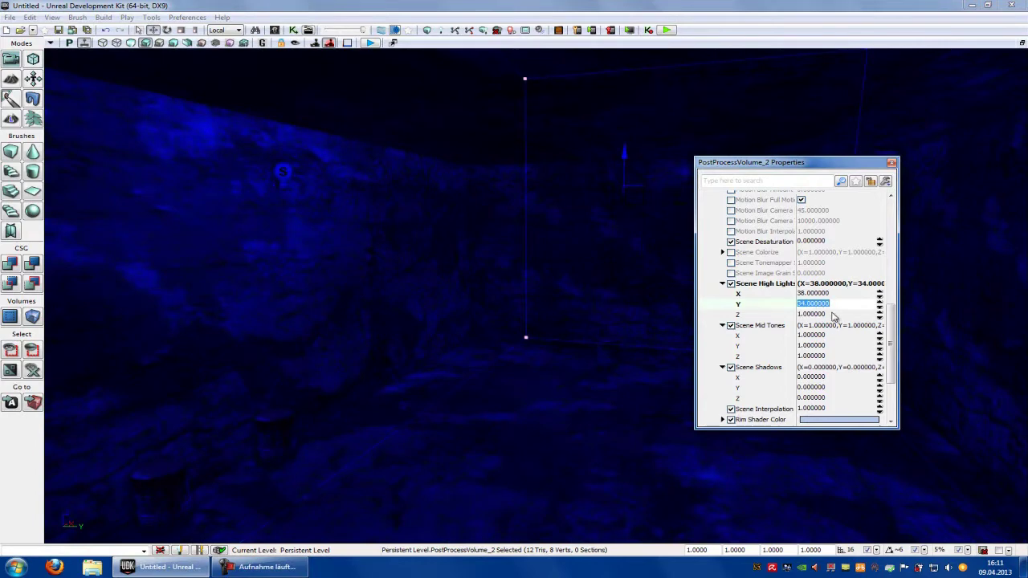
Try Scene High Lights Z values of 12 and 0
left_click(834, 314)
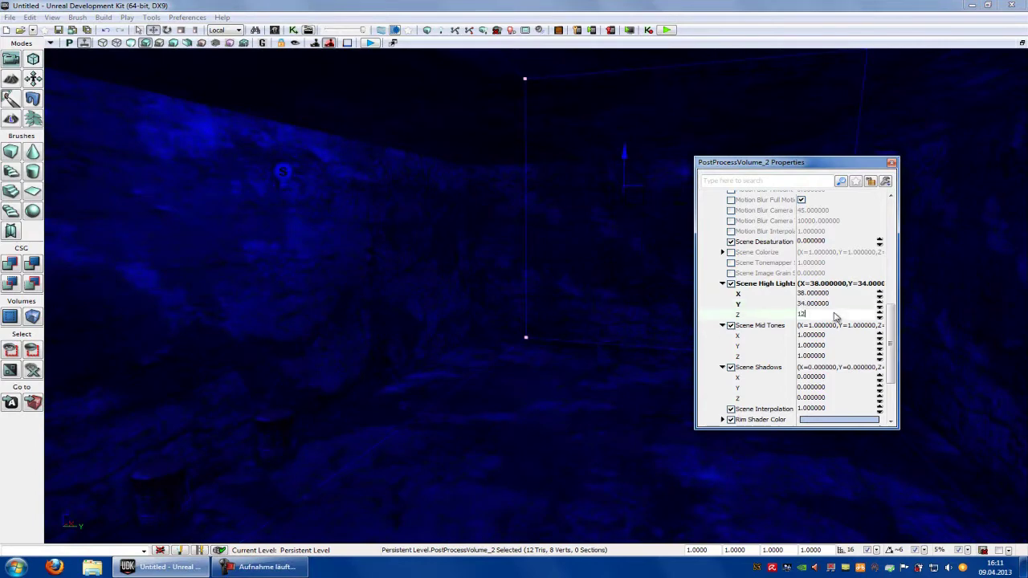
key("Return")
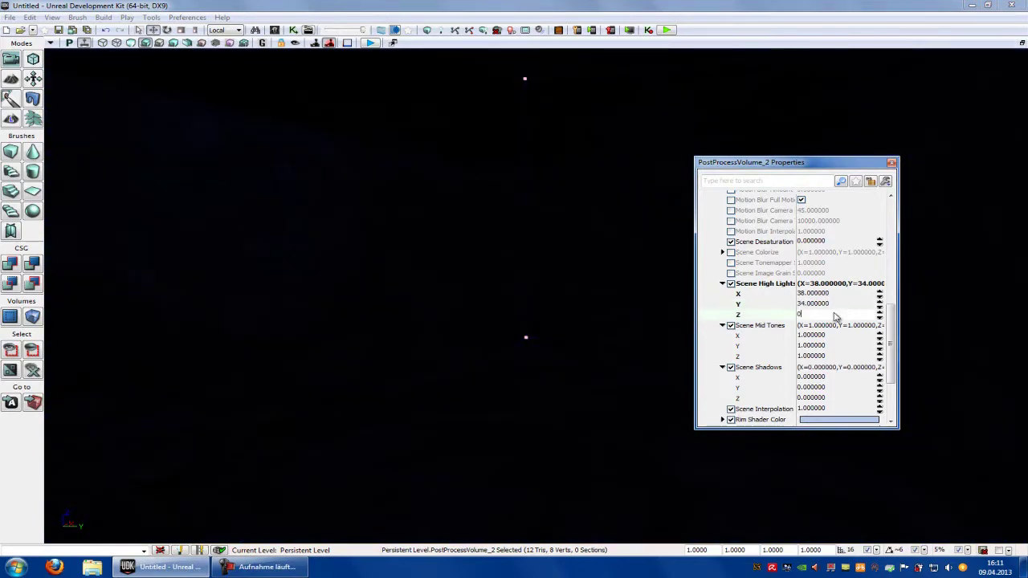
type("0")
key("Return")
Restore the Scene High Lights Y and Z to 1 and inspect the room's floor and barrels
left_click(824, 305)
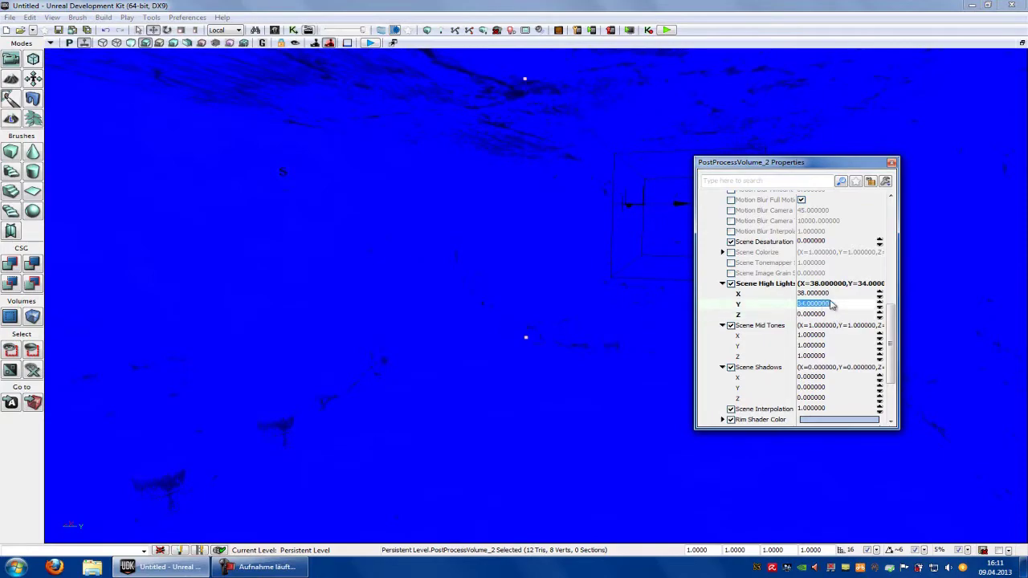
type("1")
key("Tab")
type("1")
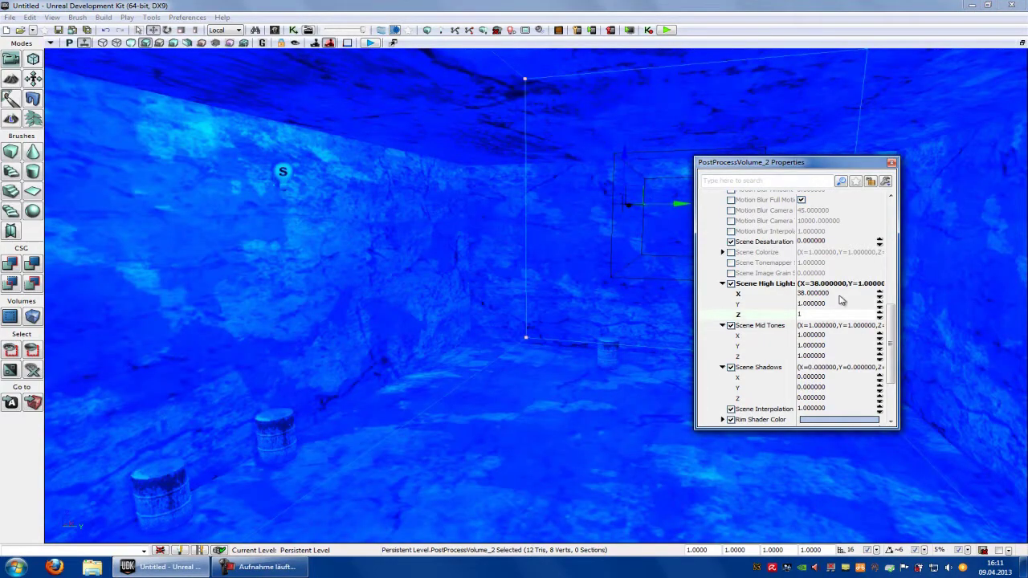
left_click(840, 296)
right_click_drag(411, 356, 643, 344)
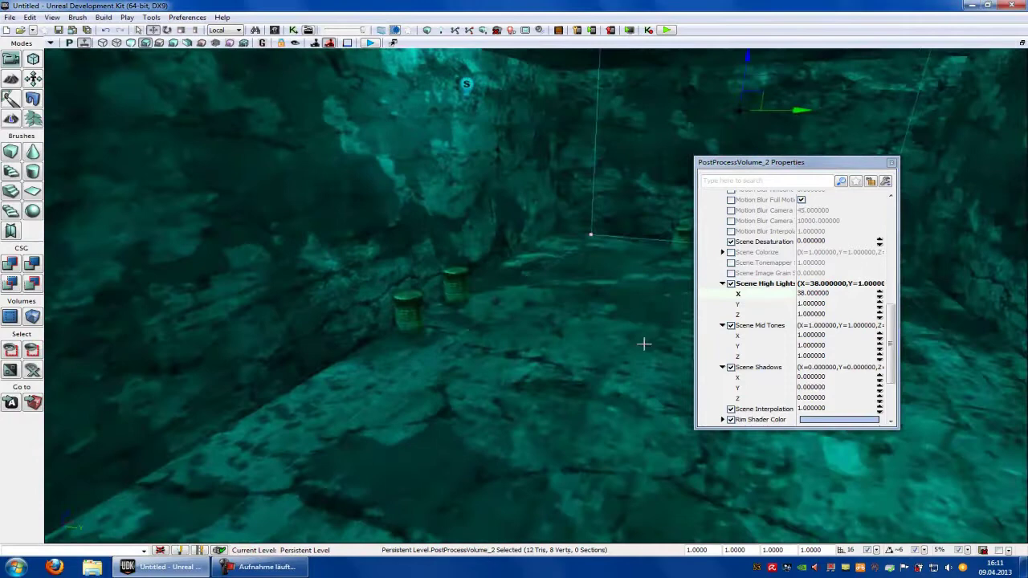
left_click_drag(644, 343, 555, 338)
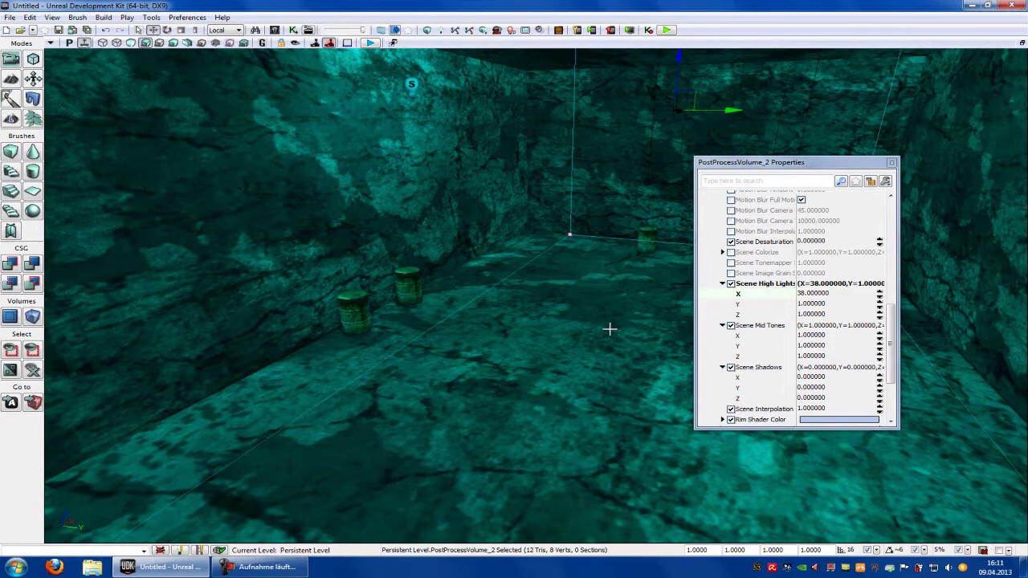
Try a Scene Mid Tones Y value of 0.6 for the volume
left_click(811, 346)
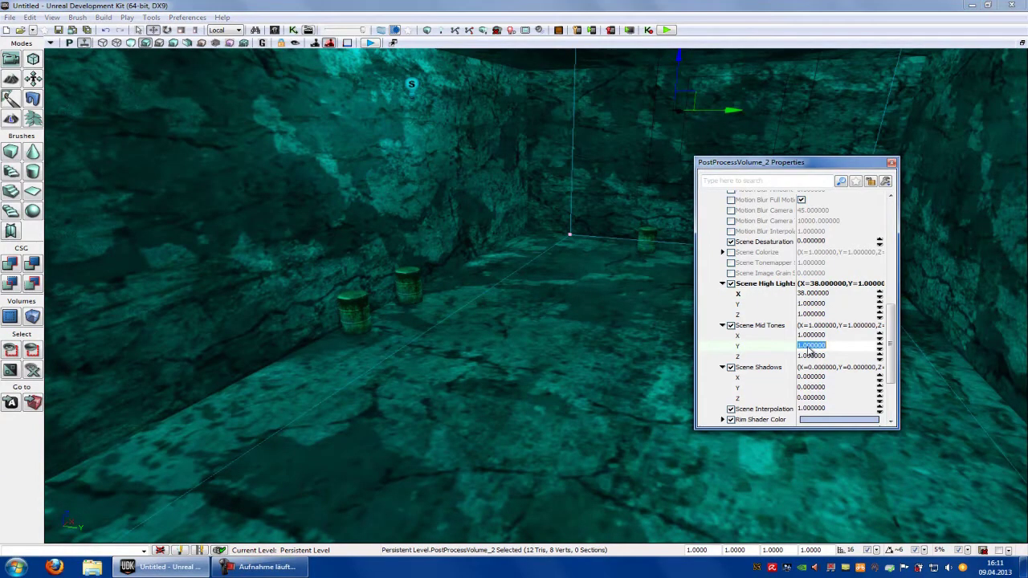
type("0.6")
key("Return")
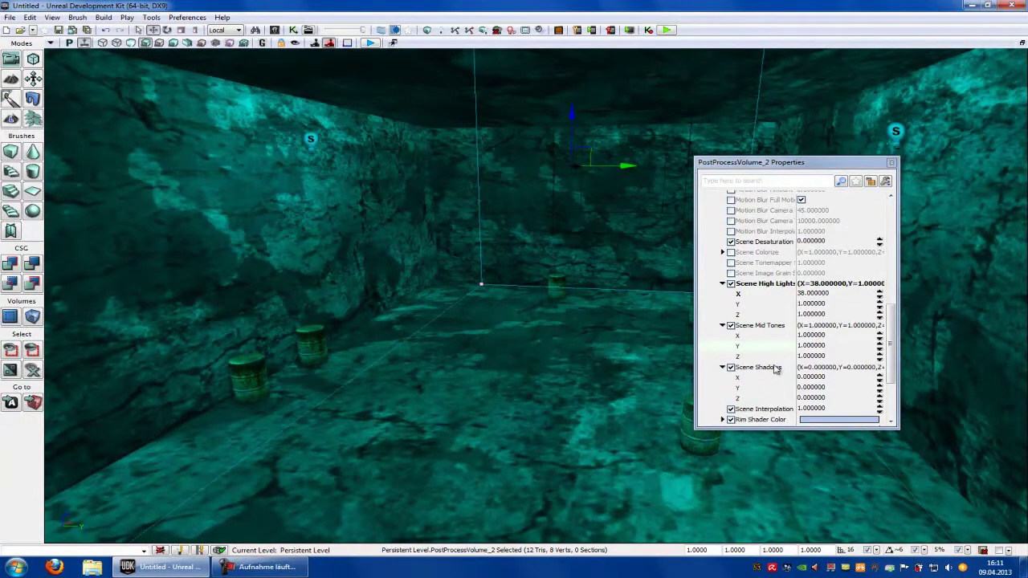
Set the volume's Scene Shadows X, Y and Z to 0.3
left_click(807, 378)
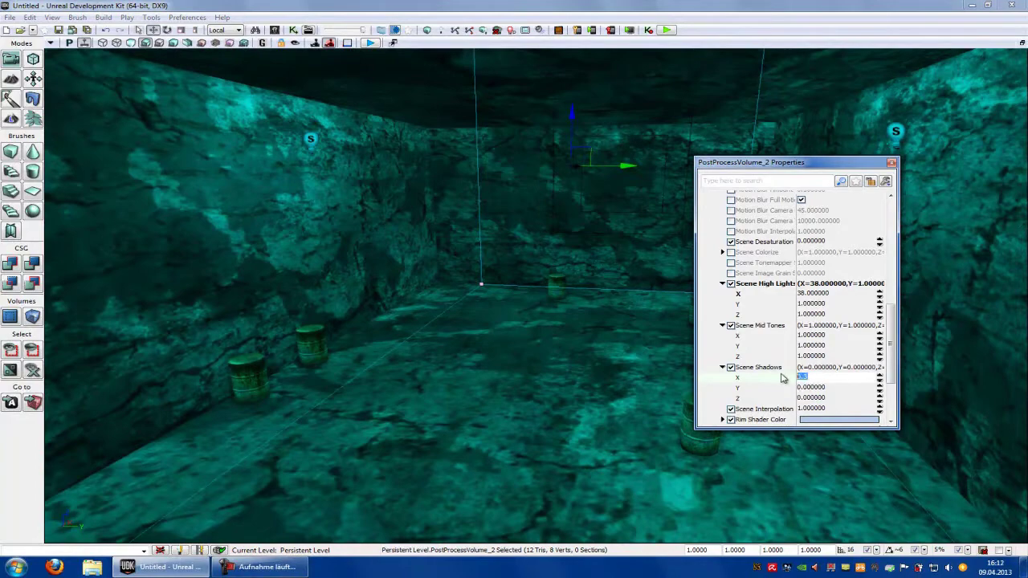
left_click(815, 387)
type("0.3")
left_click(816, 398)
type("0.3")
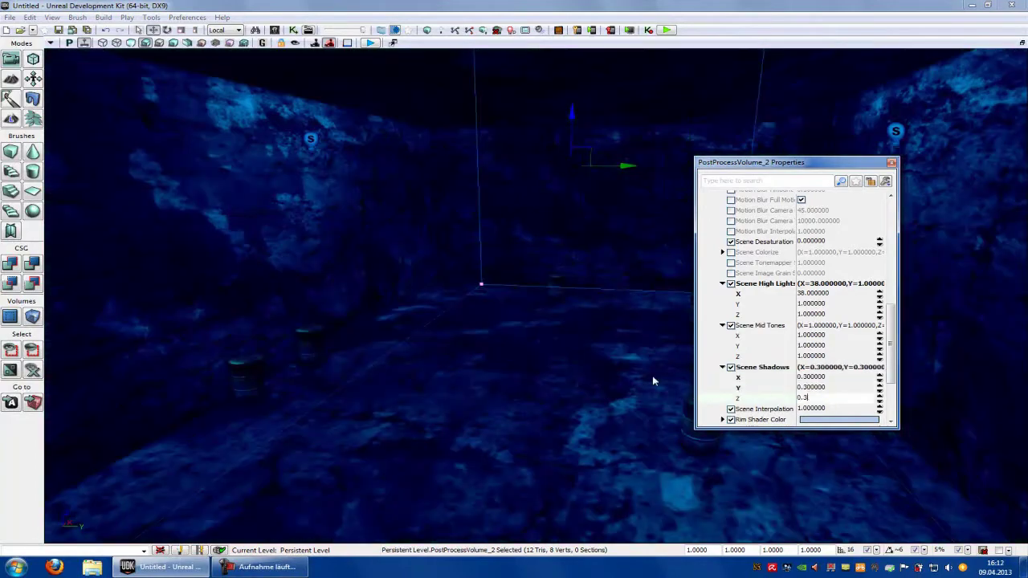
left_click(608, 373)
Play-test the level from a point on the room's floor to check the darkened shadows, and end the preview
right_click_drag(608, 373, 570, 449)
right_click(495, 504)
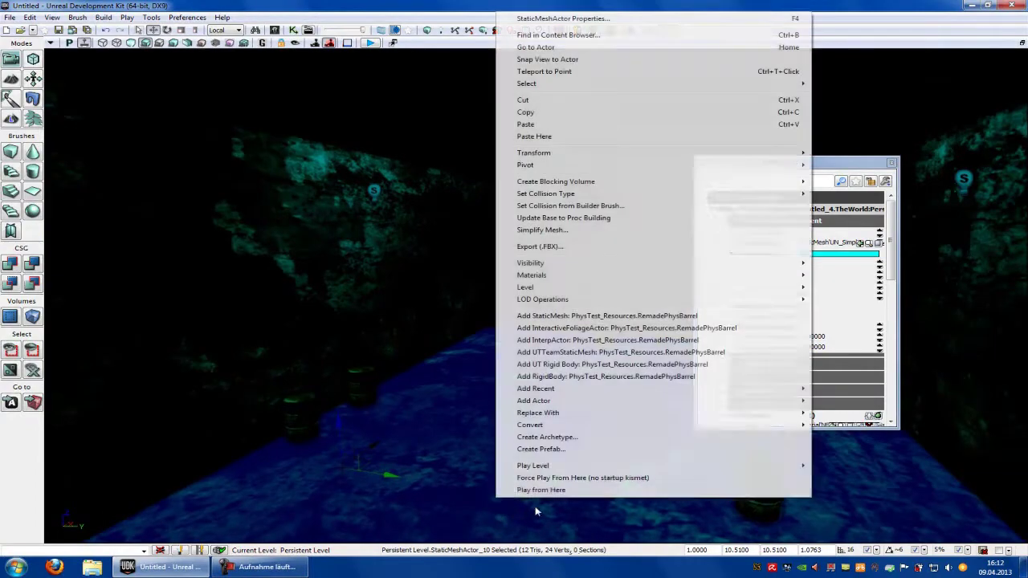
left_click(543, 490)
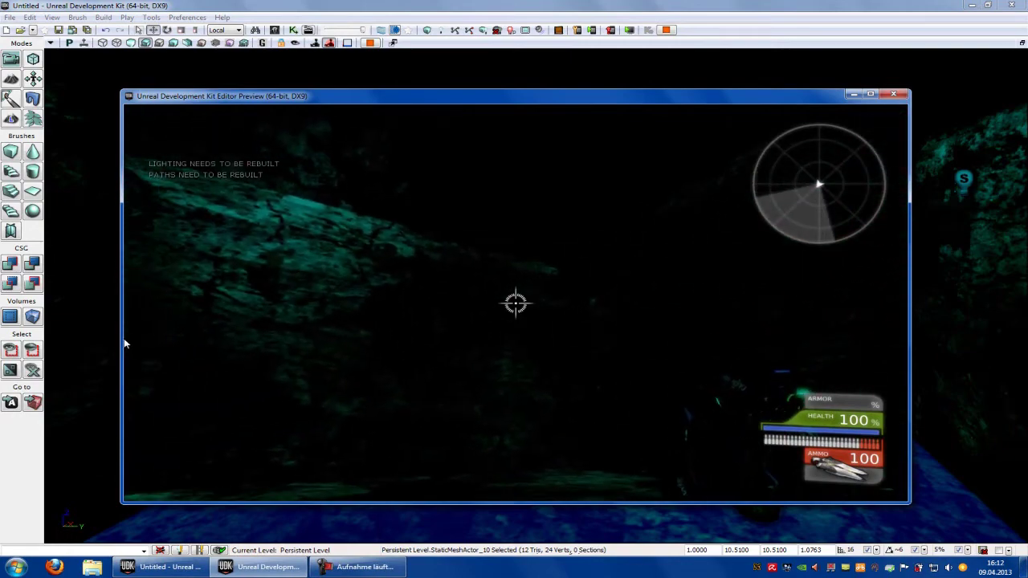
key("Escape")
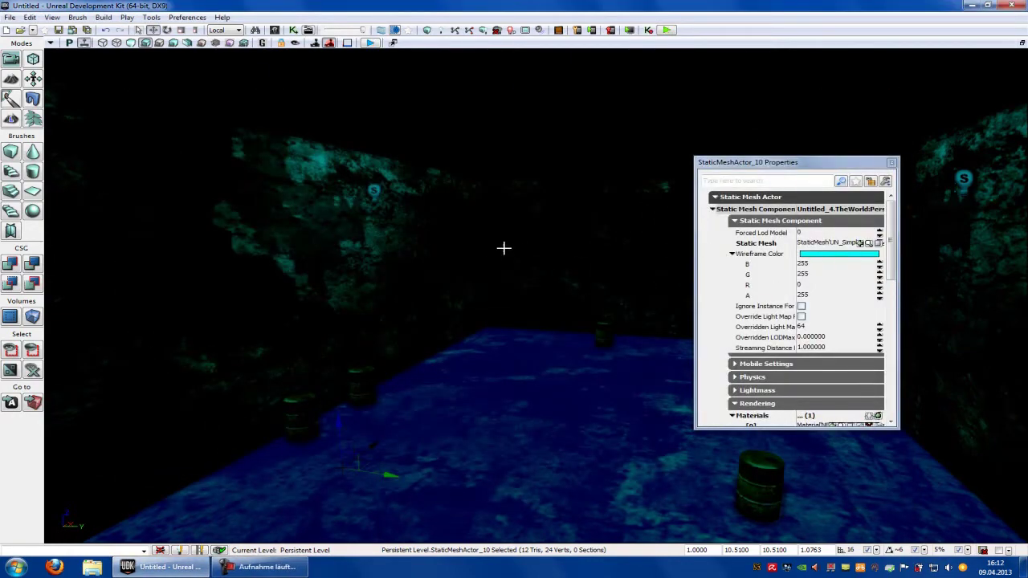
Reselect the post process volume from outside the room and review its Scene High Lights, Mid Tones and Shadows settings
right_click_drag(535, 246, 447, 151)
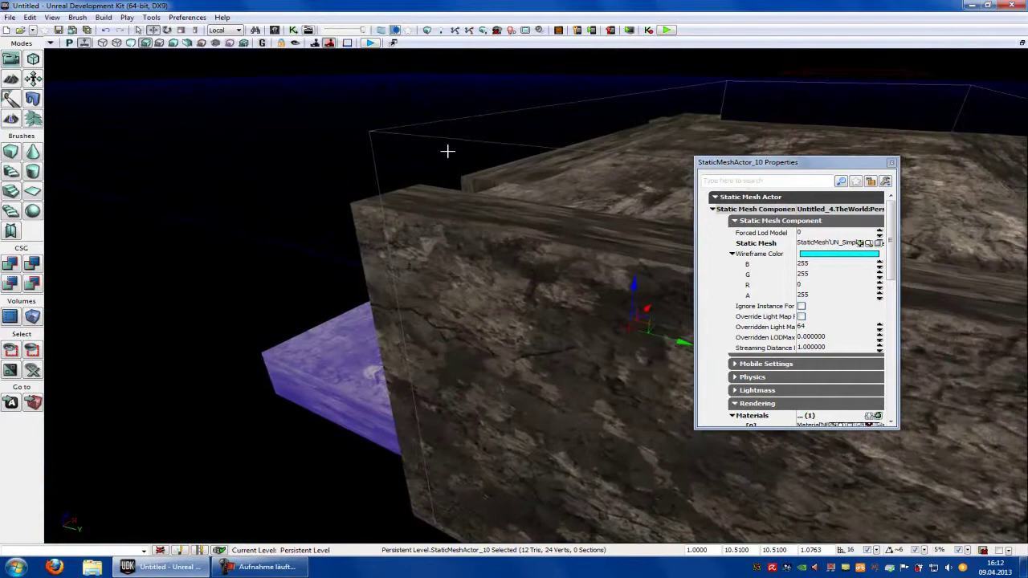
left_click(396, 127)
right_click_drag(454, 238, 898, 252)
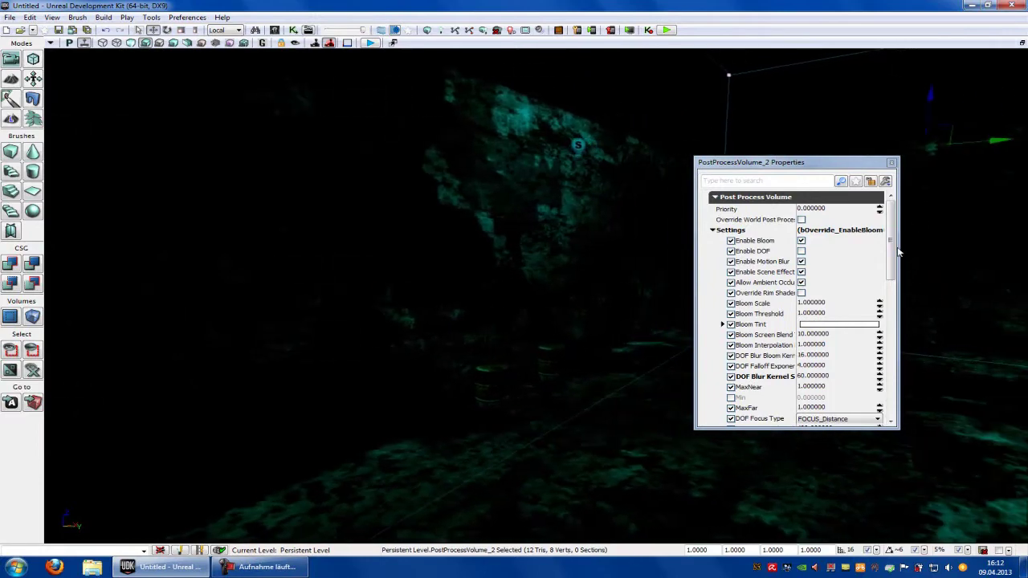
left_click_drag(891, 250, 894, 370)
Play-test the level from the room's floor, walking in and out of the volume to compare the scene, and end the preview
mouse_move(521, 316)
right_mouse_down()
mouse_move(159, 486)
mouse_move(507, 316)
right_mouse_up()
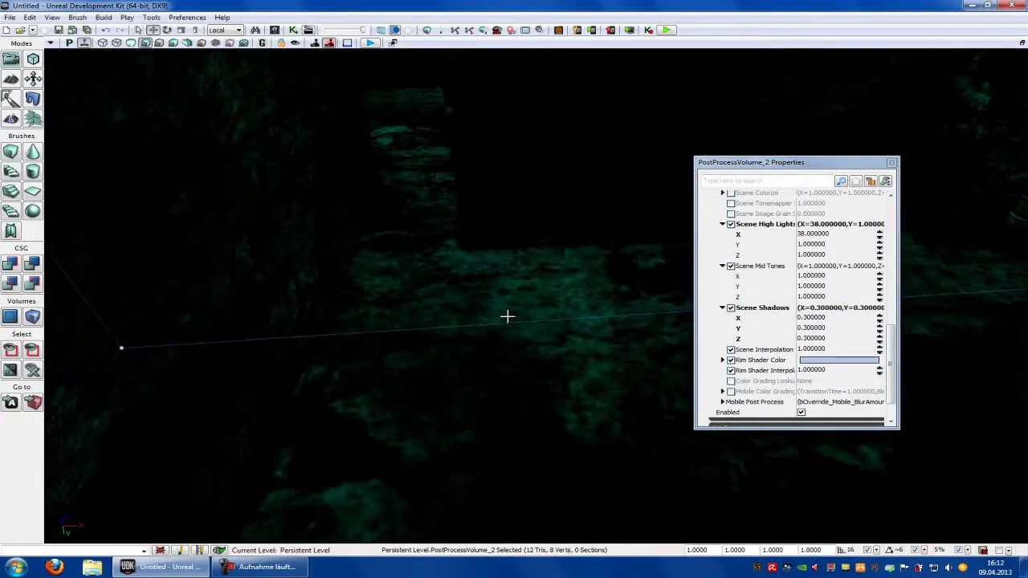
right_click(505, 451)
left_click(530, 546)
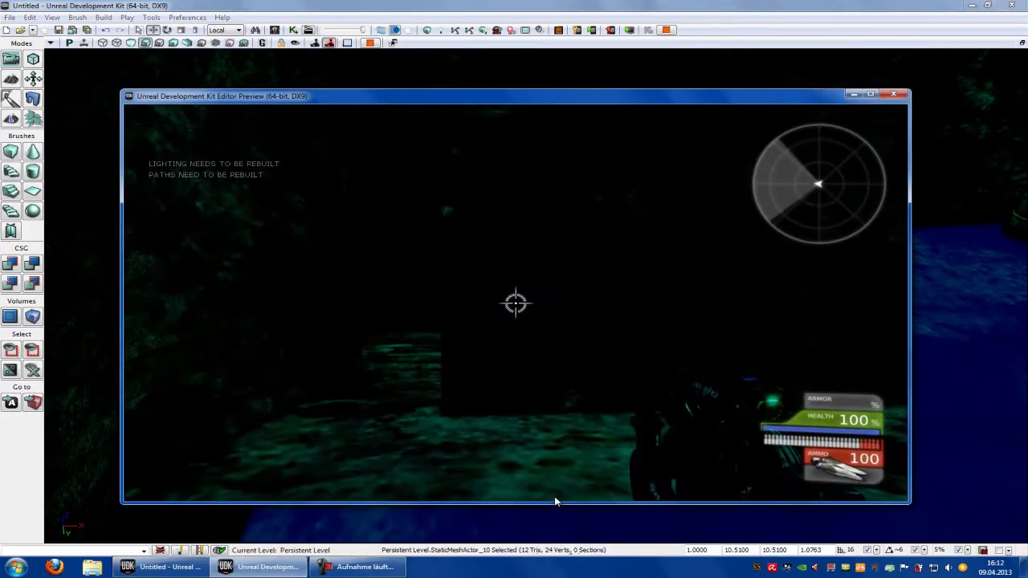
key("w")
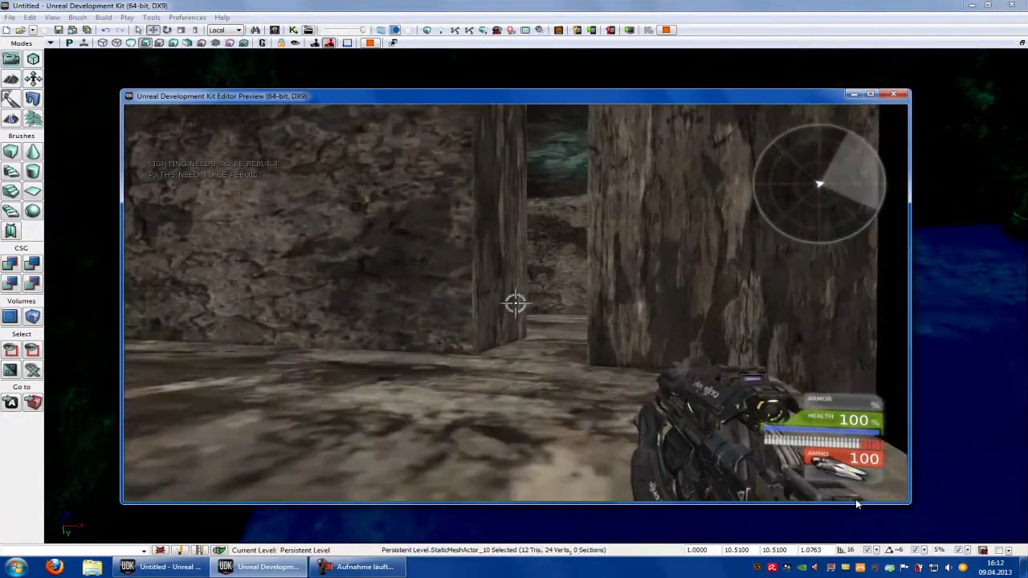
key("w")
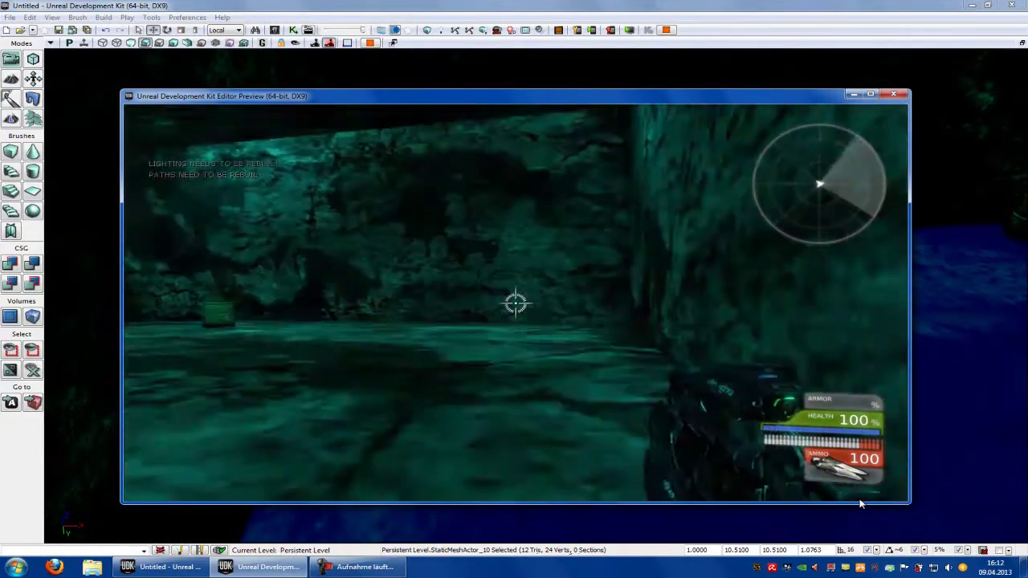
key("w")
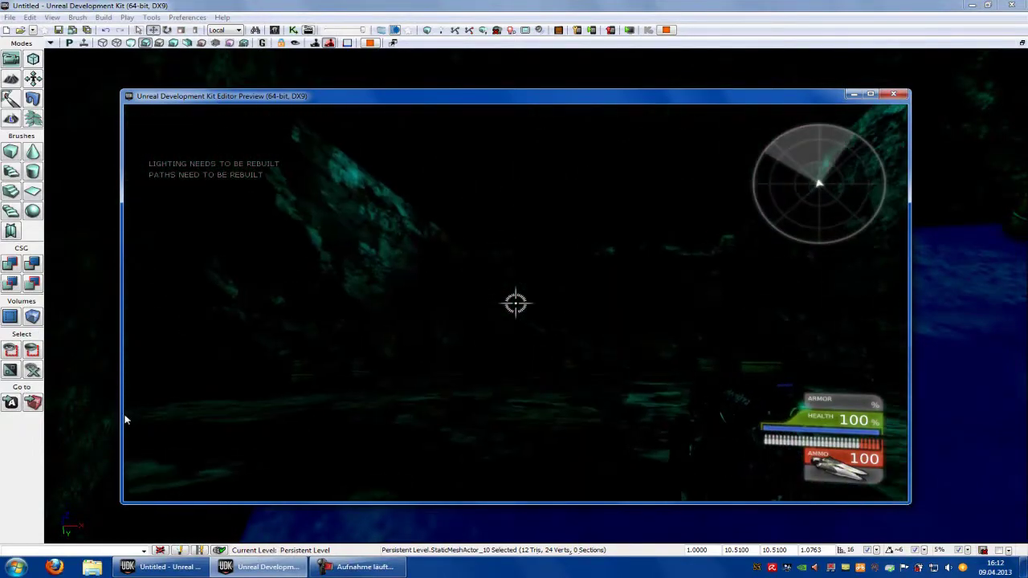
key("w")
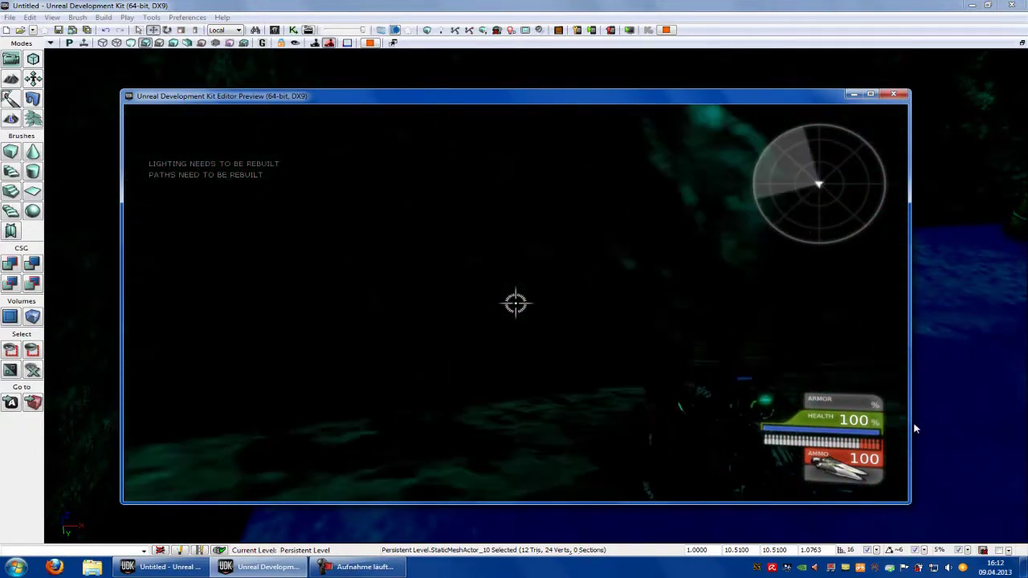
key("w")
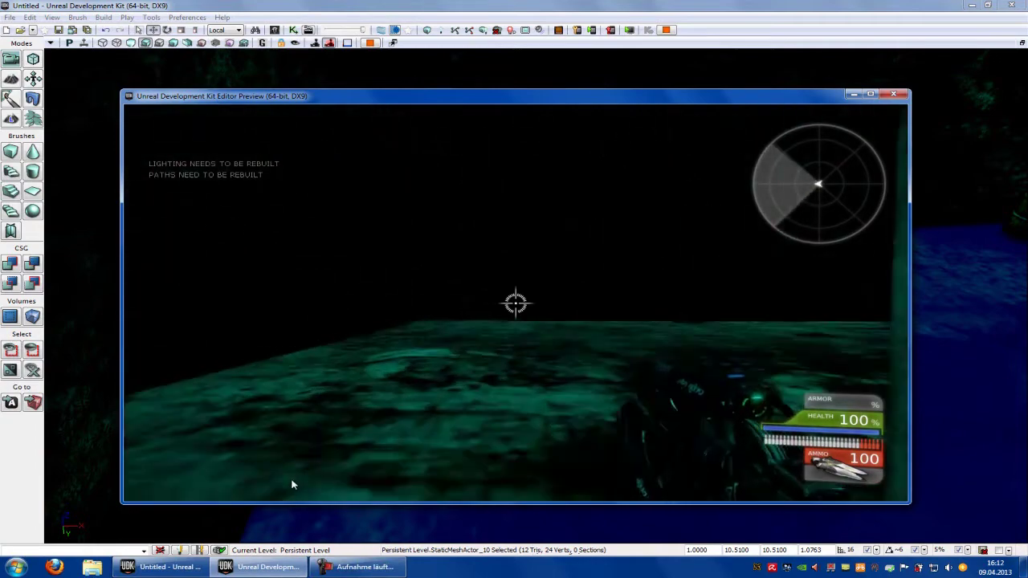
key("w")
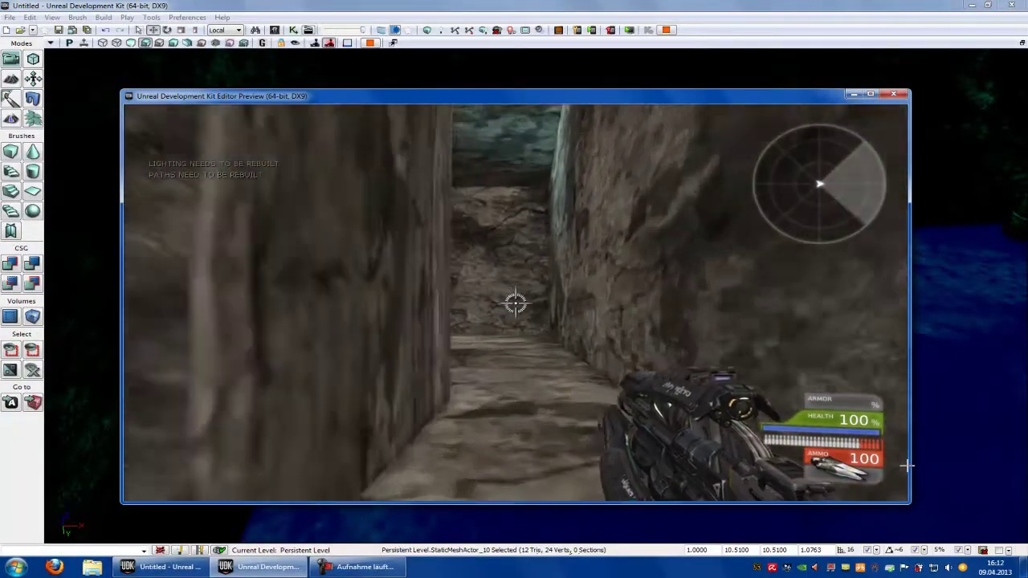
key("Escape")
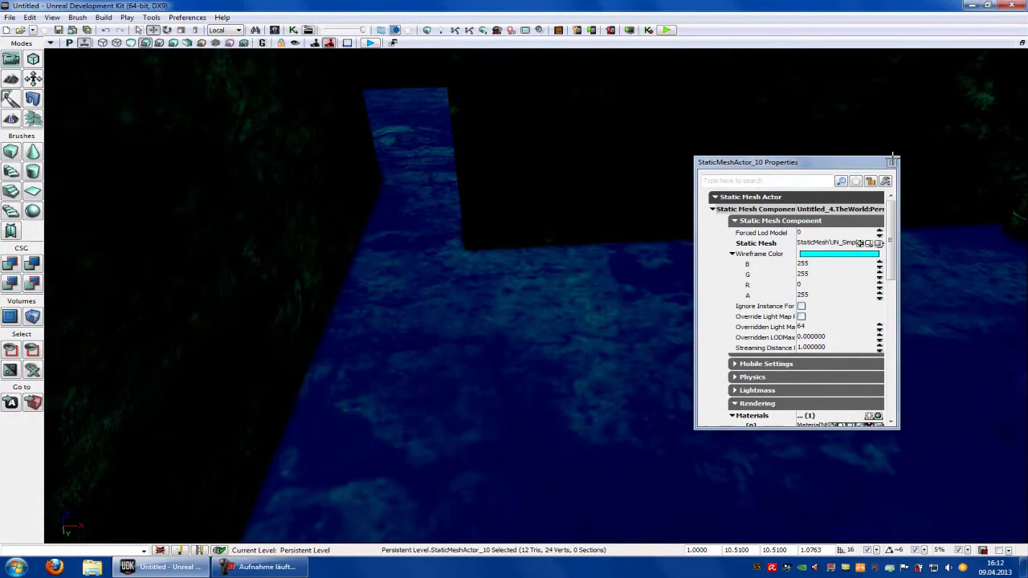
Close the static mesh's properties, then select the post process volume around the room and delete it
left_click(891, 162)
left_click_drag(697, 211, 417, 127)
left_click(429, 132)
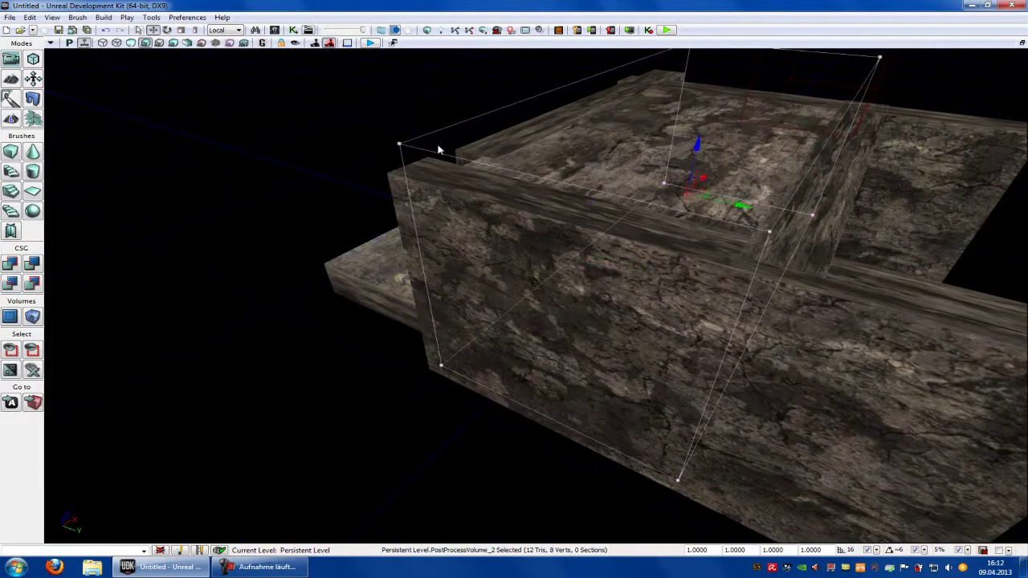
key("Delete")
Examine the room from inside and outside to see how it looks without the post process volume
left_click_drag(452, 157, 482, 53)
right_click_drag(483, 53, 649, 383)
left_click_drag(648, 382, 442, 150)
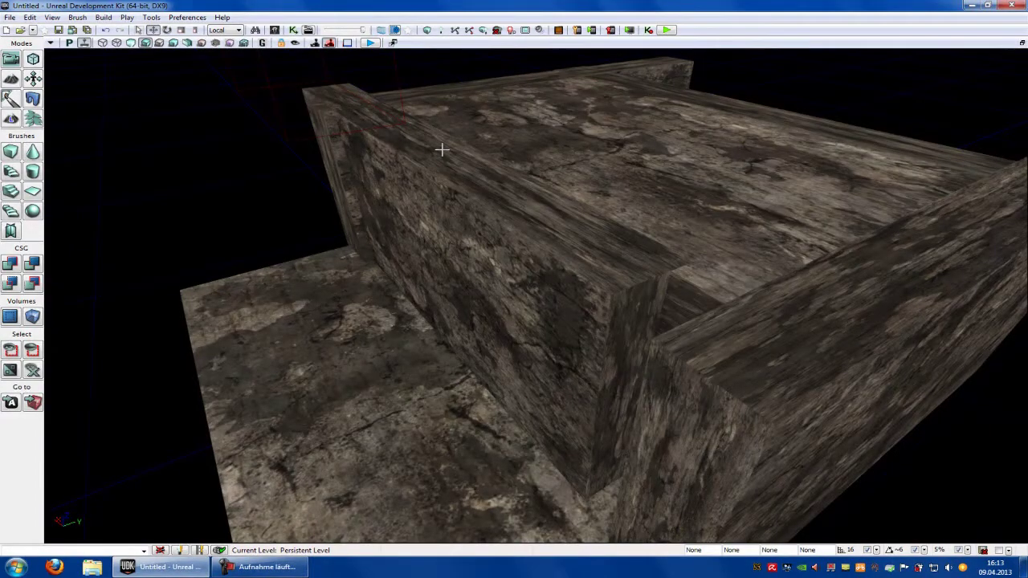
key("d")
key("w")
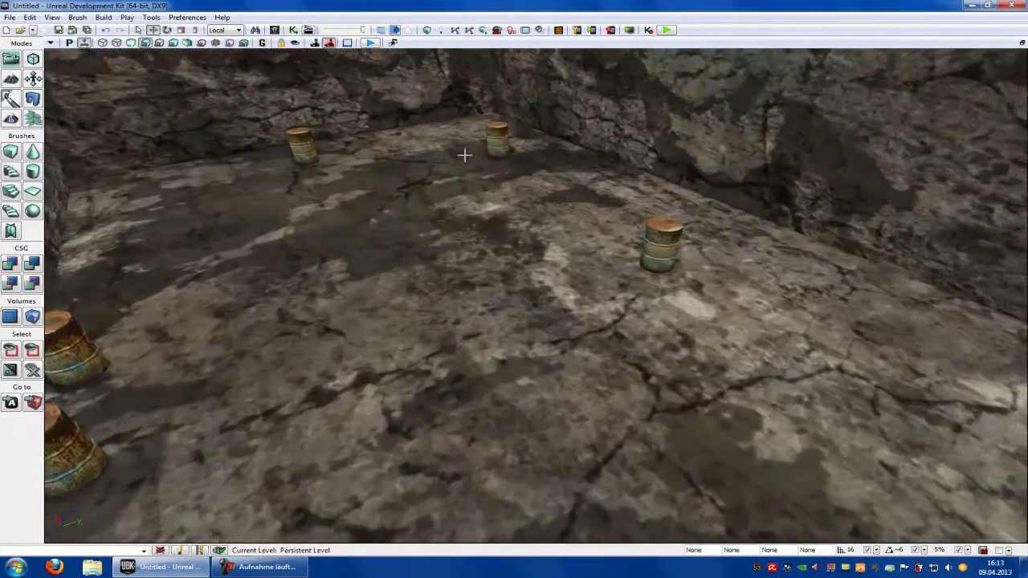
right_click_drag(464, 155, 496, 213)
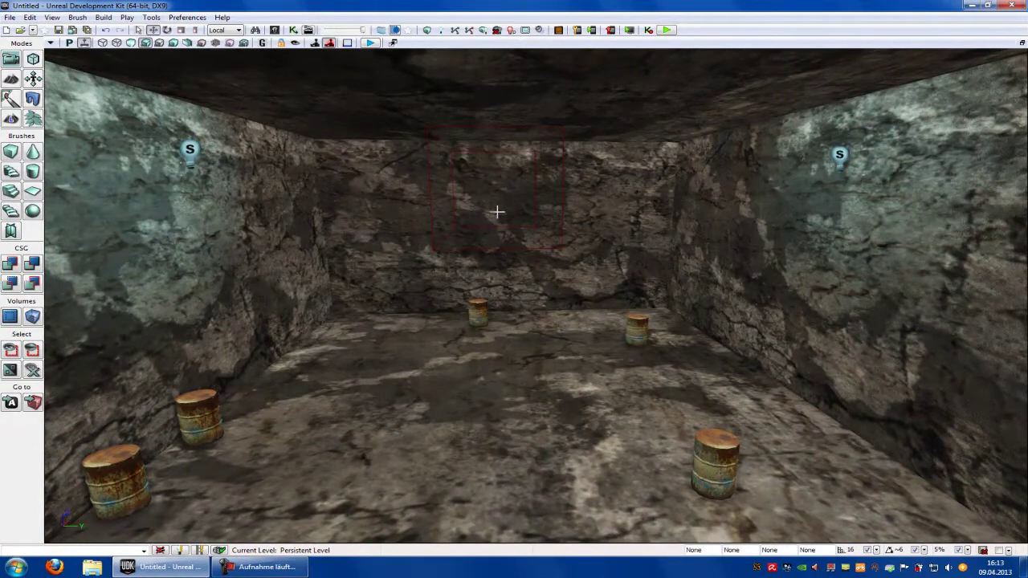
key("s")
key("a")
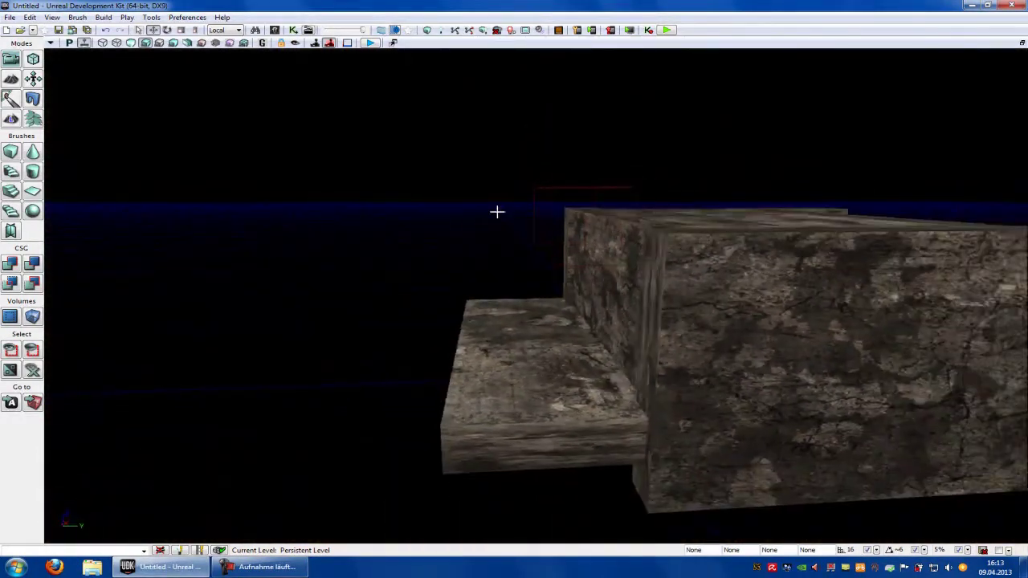
key("d")
key("w")
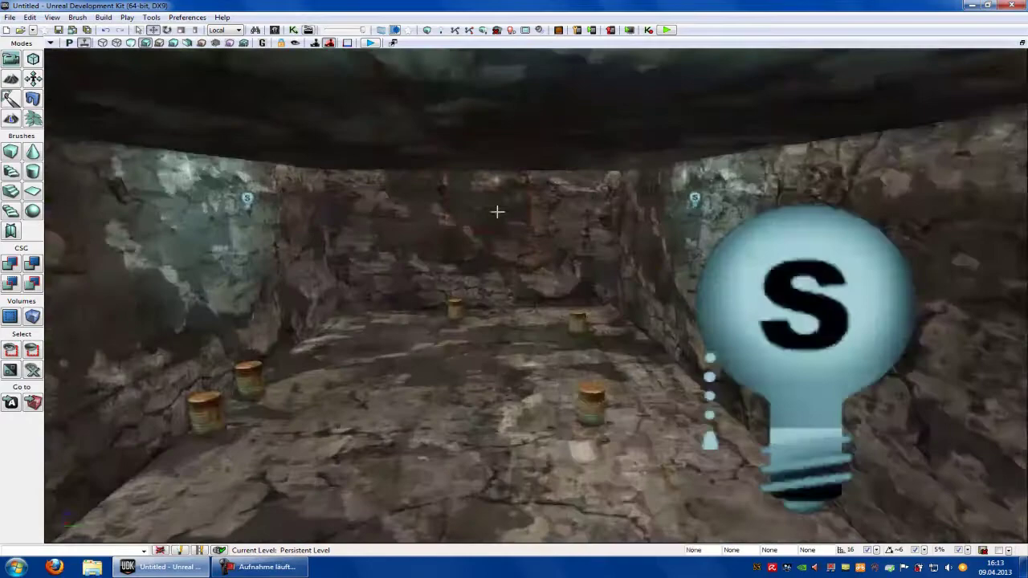
left_click_drag(497, 212, 497, 212)
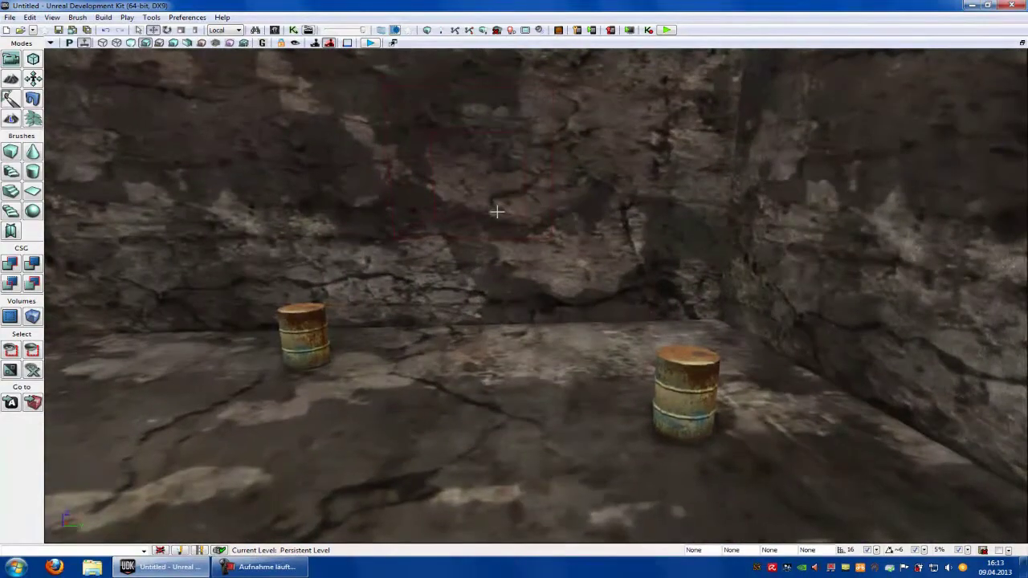
left_click_drag(659, 205, 562, 257)
right_click_drag(655, 203, 655, 203)
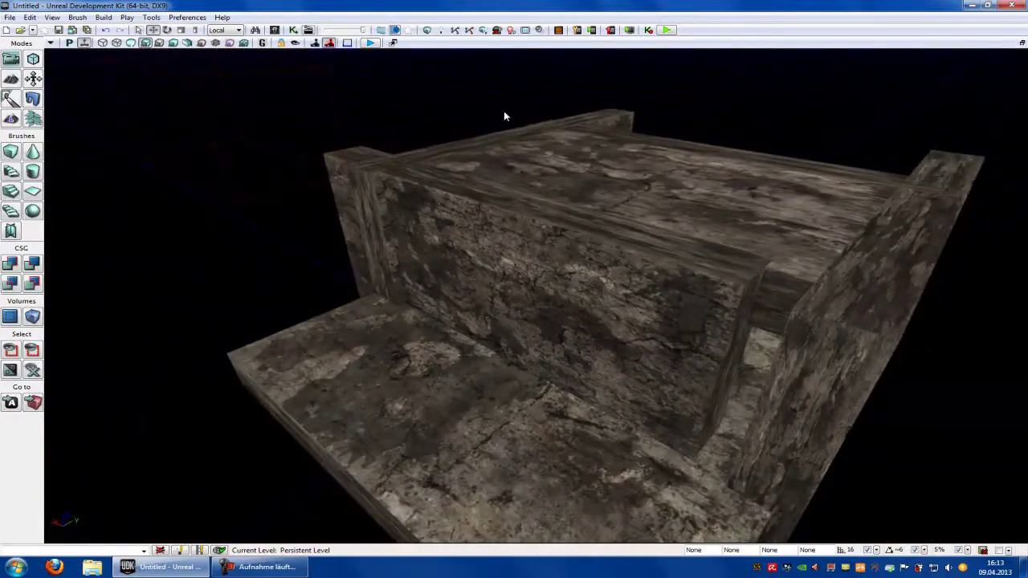